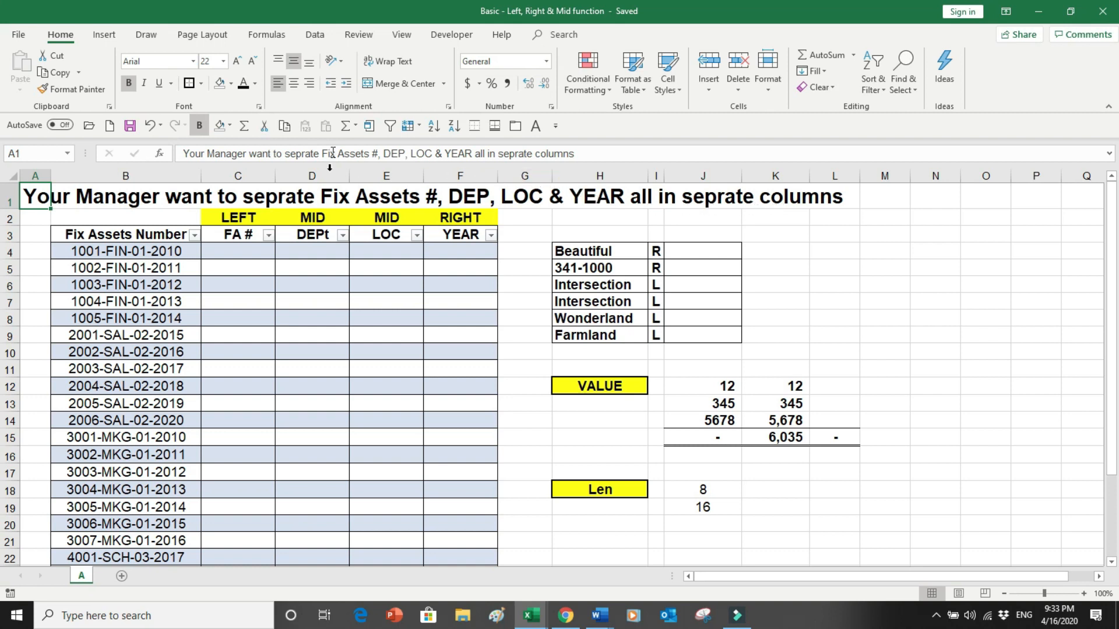
- Review the Fix Assets Number entries and the title describing which parts to separate into columns
{"action": "left_click", "coordinate": [162, 234]}
{"action": "left_click_drag", "start_coordinate": [162, 234], "coordinate": [134, 421]}
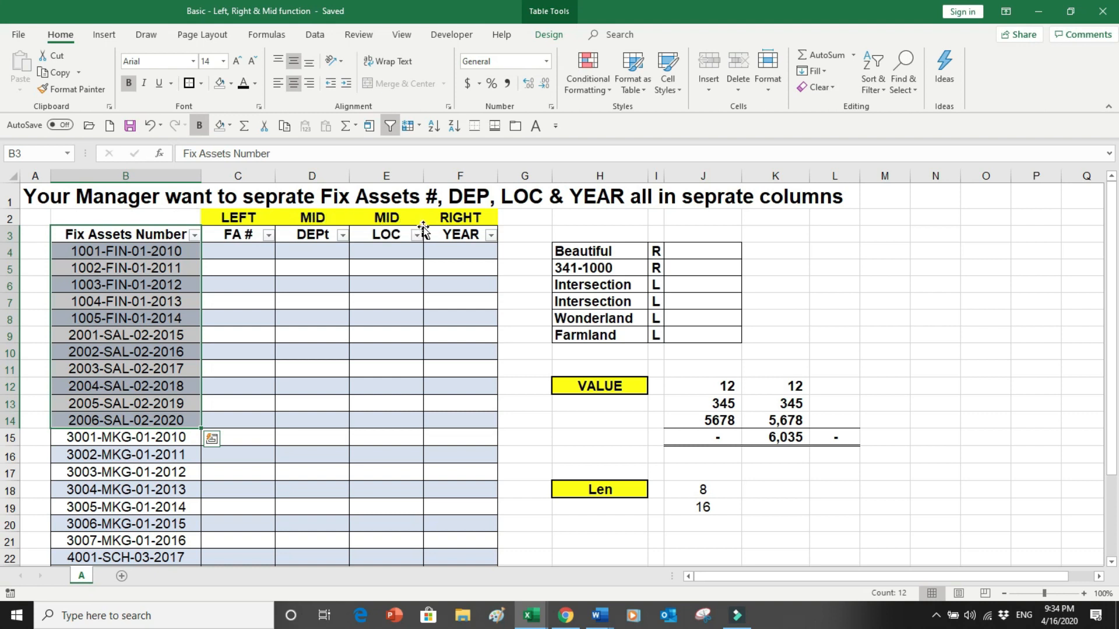
{"action": "left_click", "coordinate": [463, 208]}
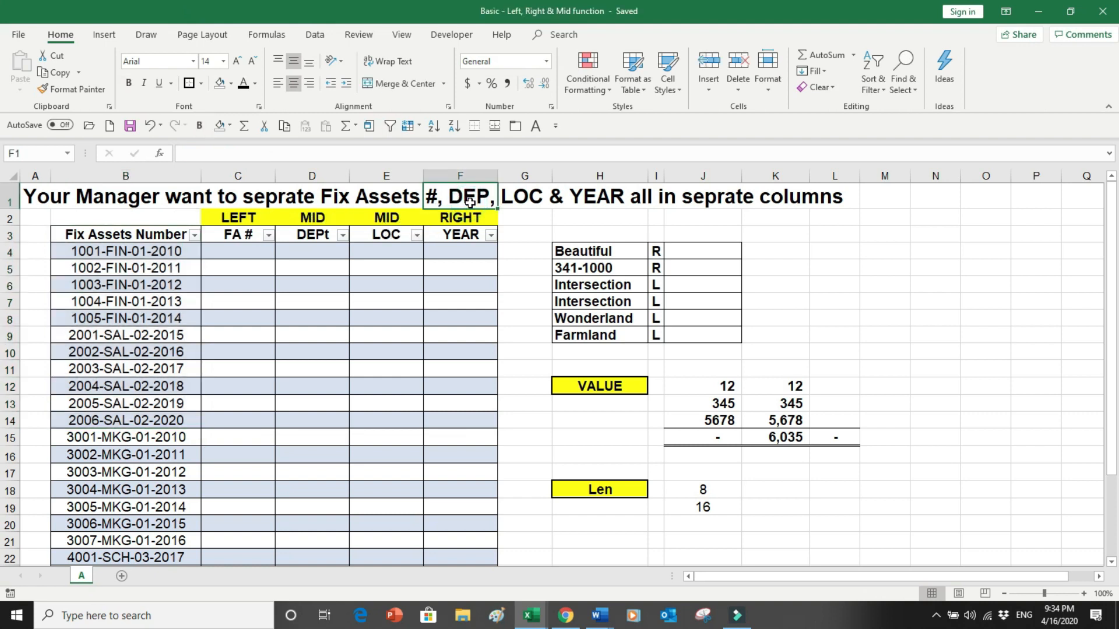
{"action": "left_click", "coordinate": [518, 207]}
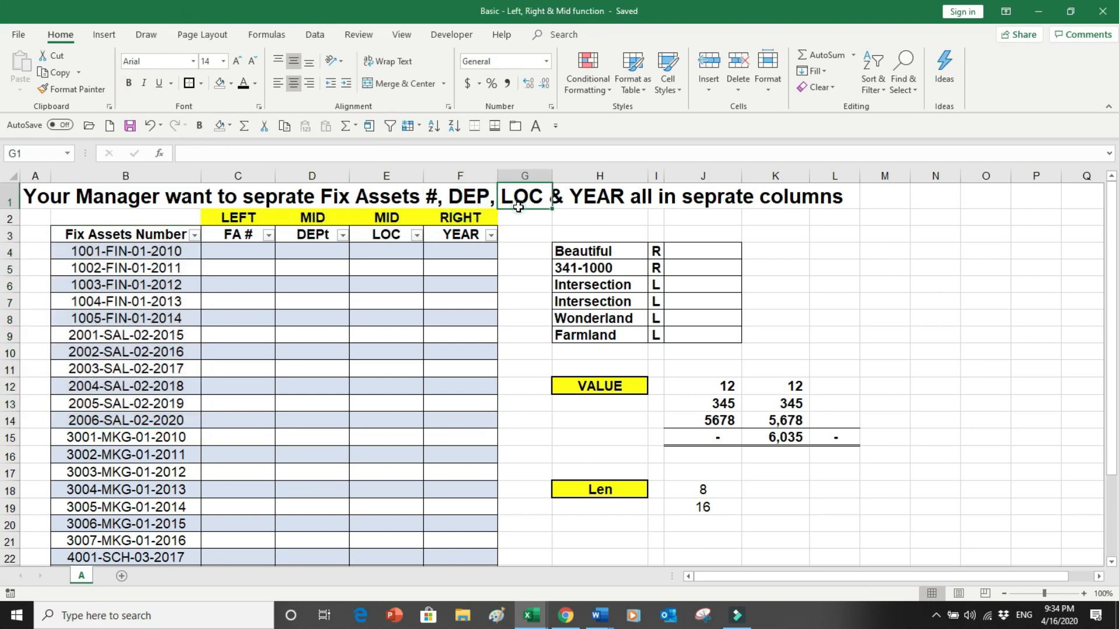
{"action": "left_click", "coordinate": [590, 208]}
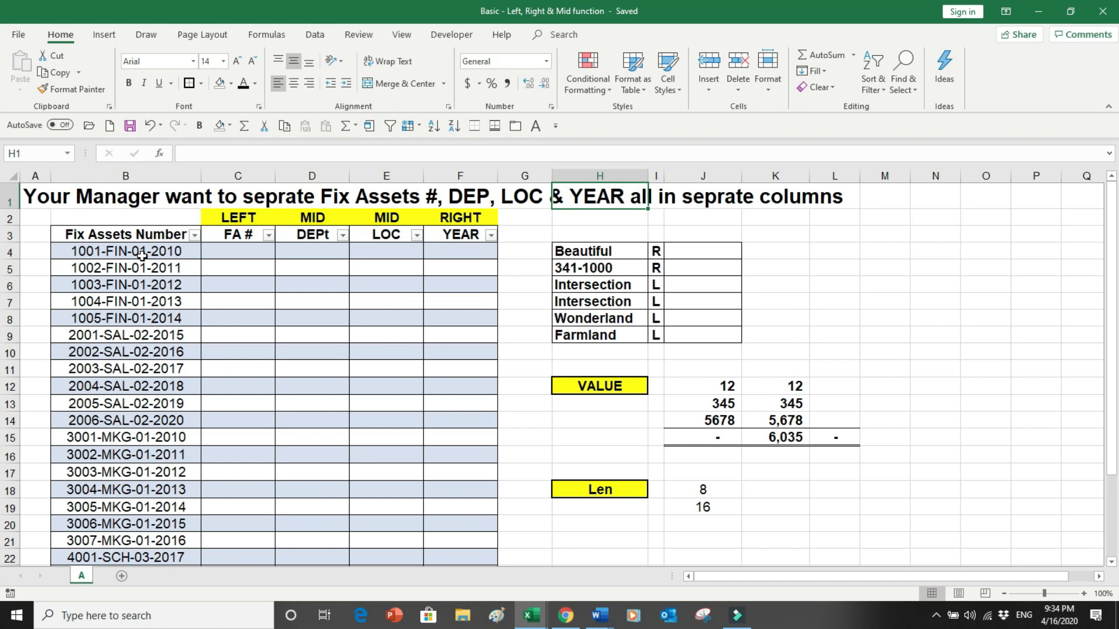
- In the FA # column, insert a LEFT formula returning the first 4 characters of the Fix Assets Number
{"action": "left_click", "coordinate": [174, 256]}
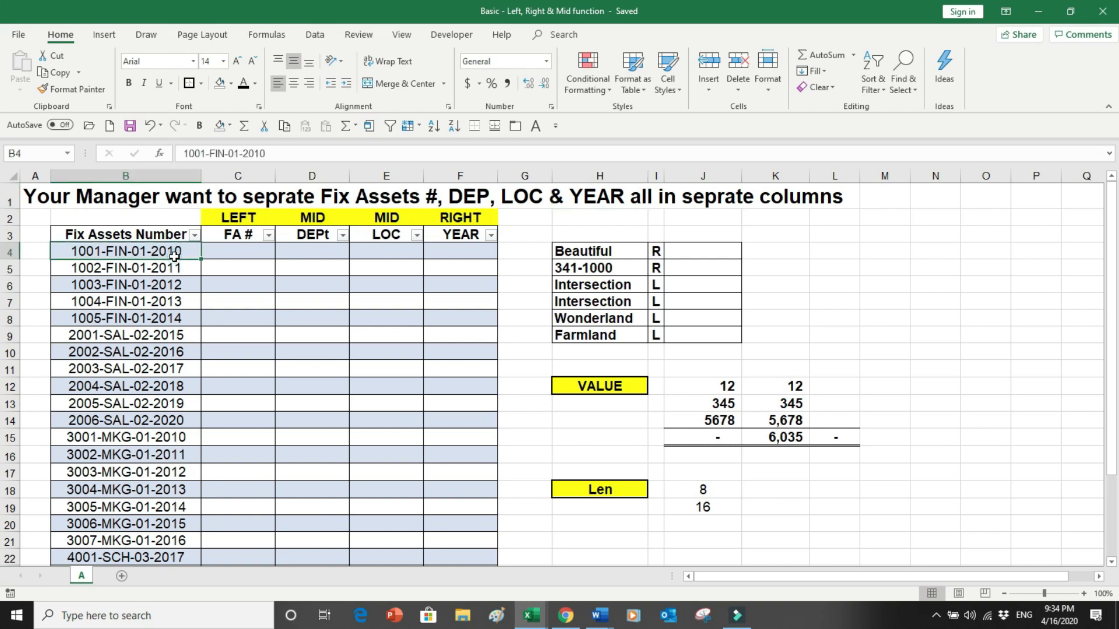
{"action": "left_click", "coordinate": [221, 256]}
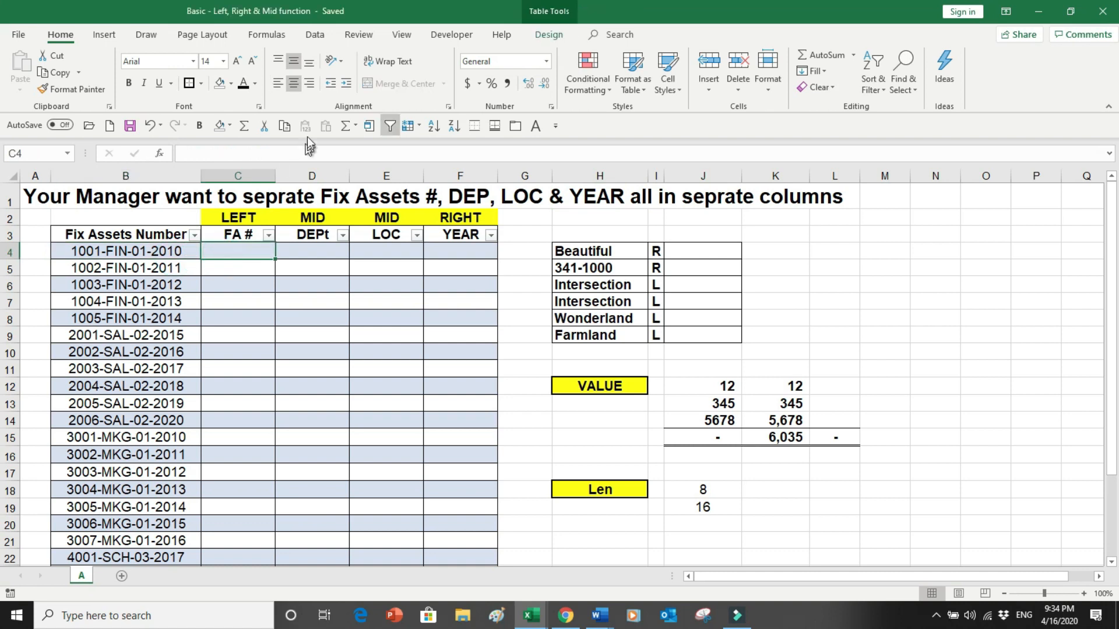
{"action": "left_click", "coordinate": [267, 34]}
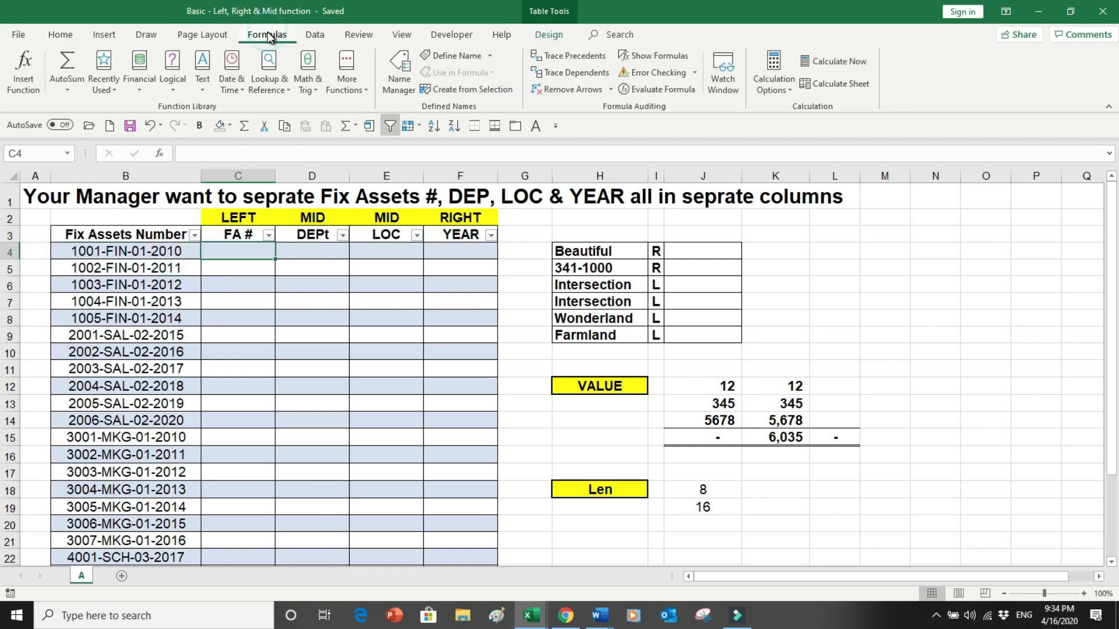
{"action": "left_click", "coordinate": [206, 88]}
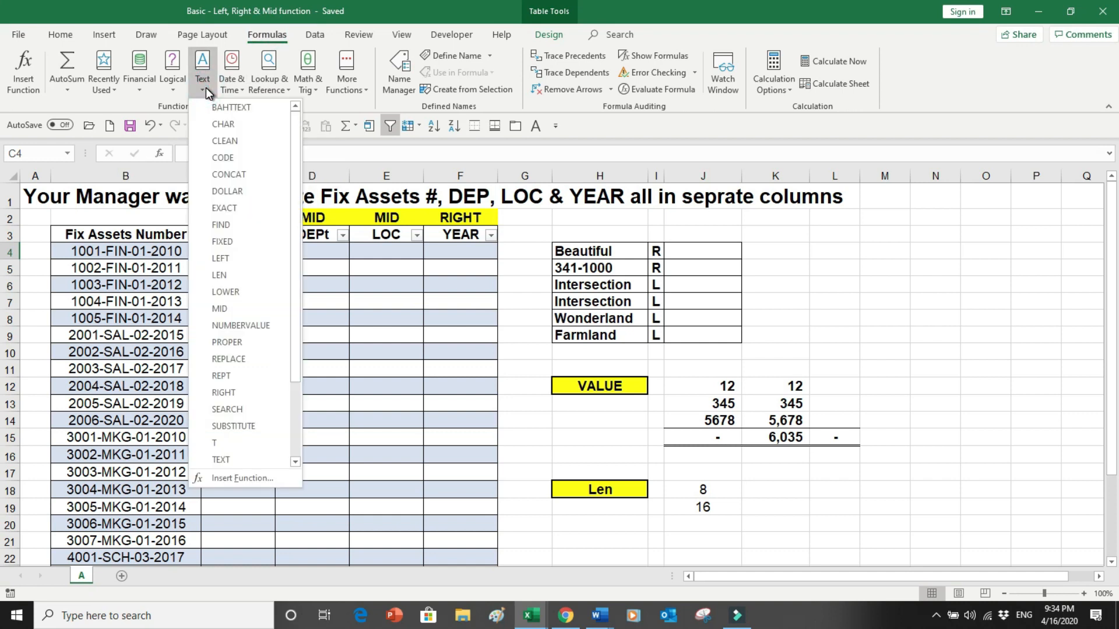
{"action": "left_click", "coordinate": [205, 87]}
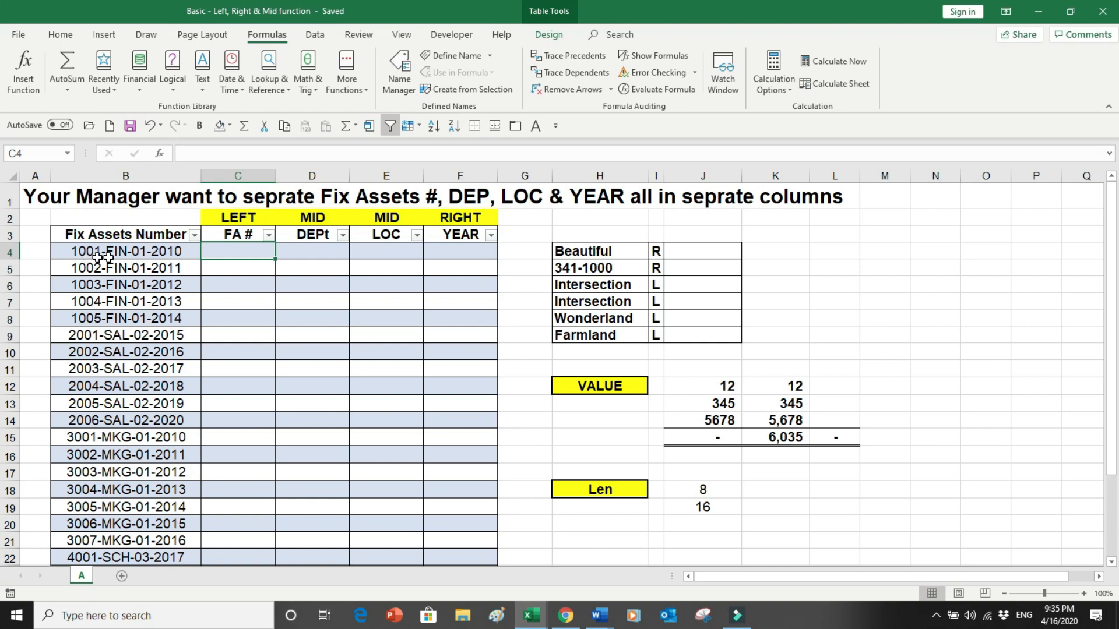
{"action": "left_click", "coordinate": [210, 85]}
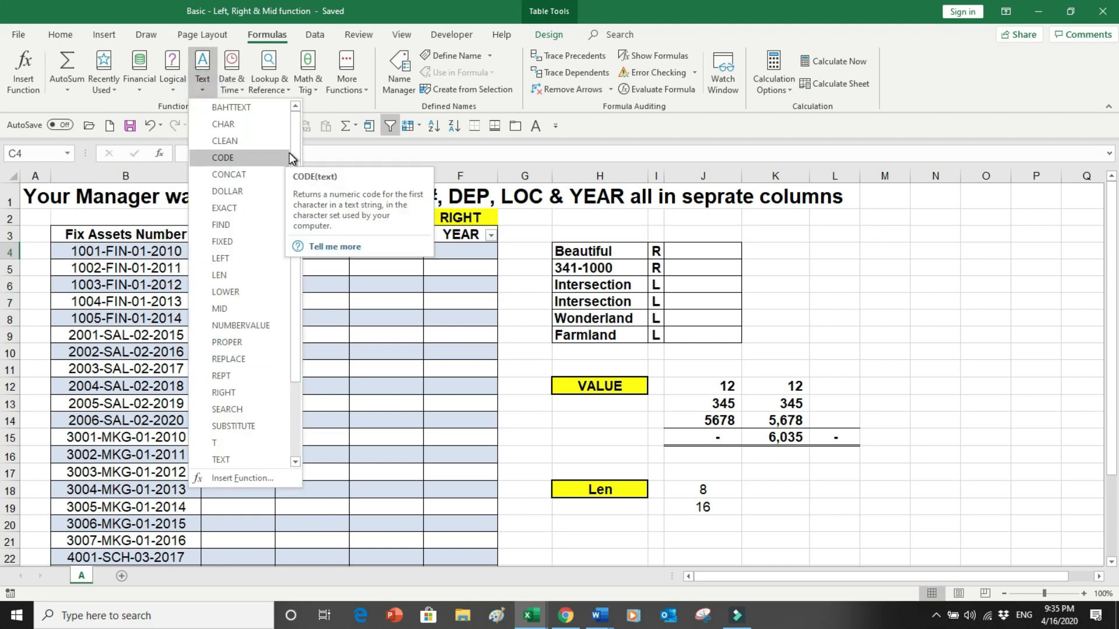
{"action": "left_click_drag", "start_coordinate": [295, 149], "coordinate": [295, 181]}
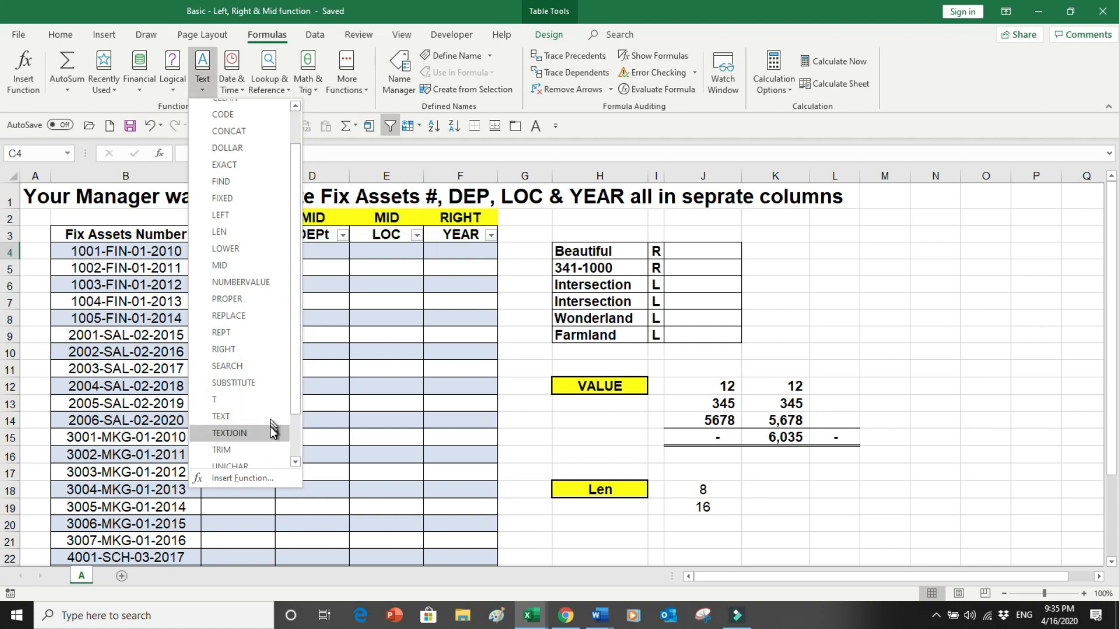
{"action": "left_click", "coordinate": [237, 215]}
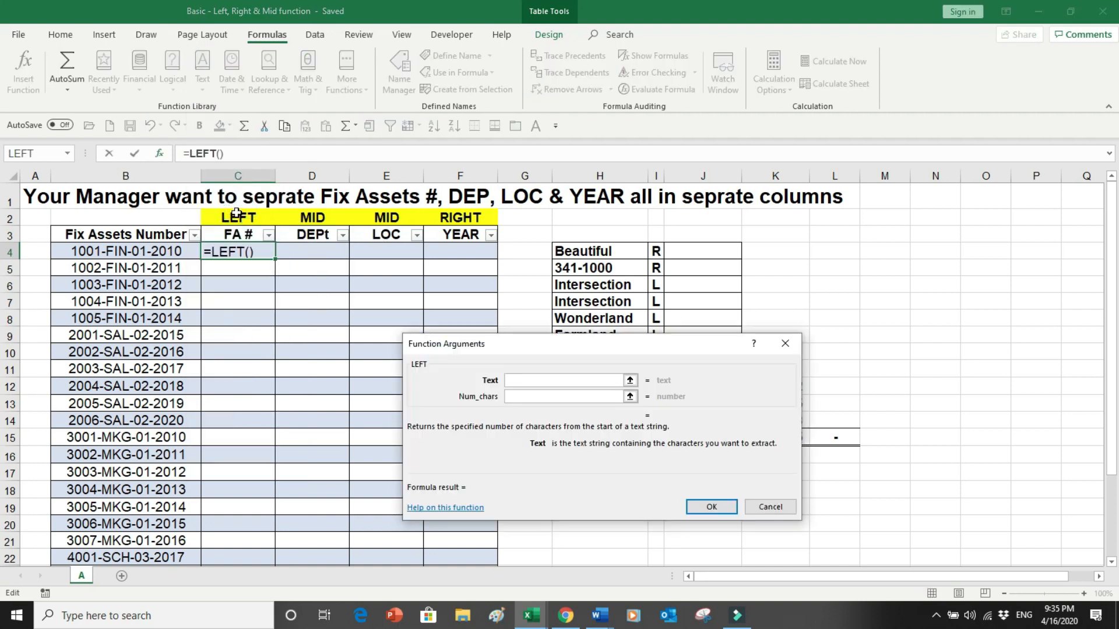
{"action": "left_click", "coordinate": [140, 255]}
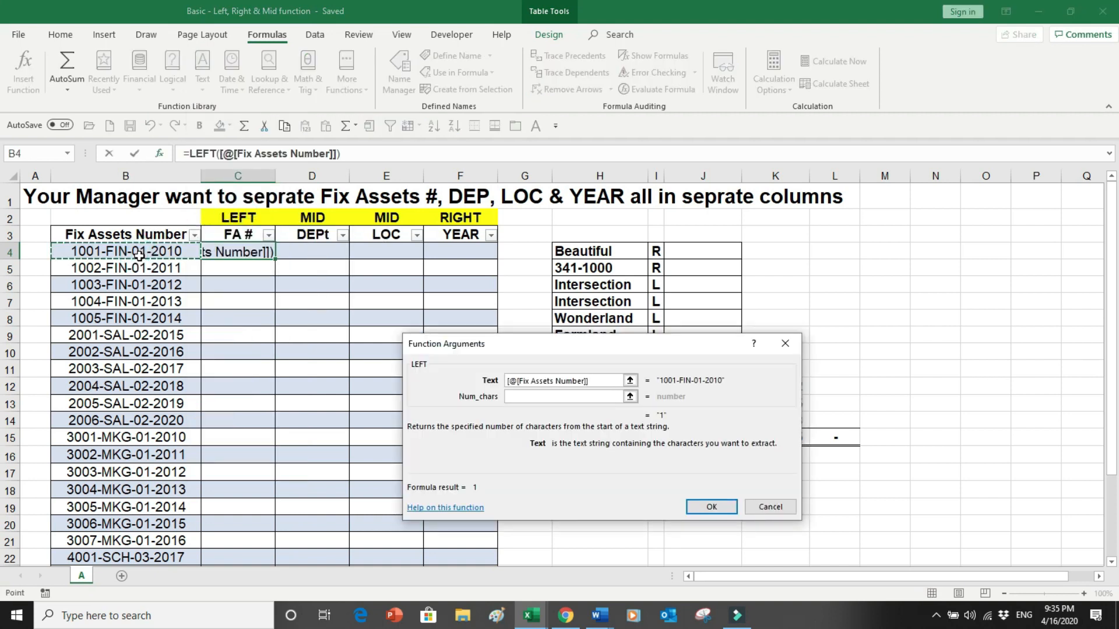
{"action": "left_click", "coordinate": [518, 398]}
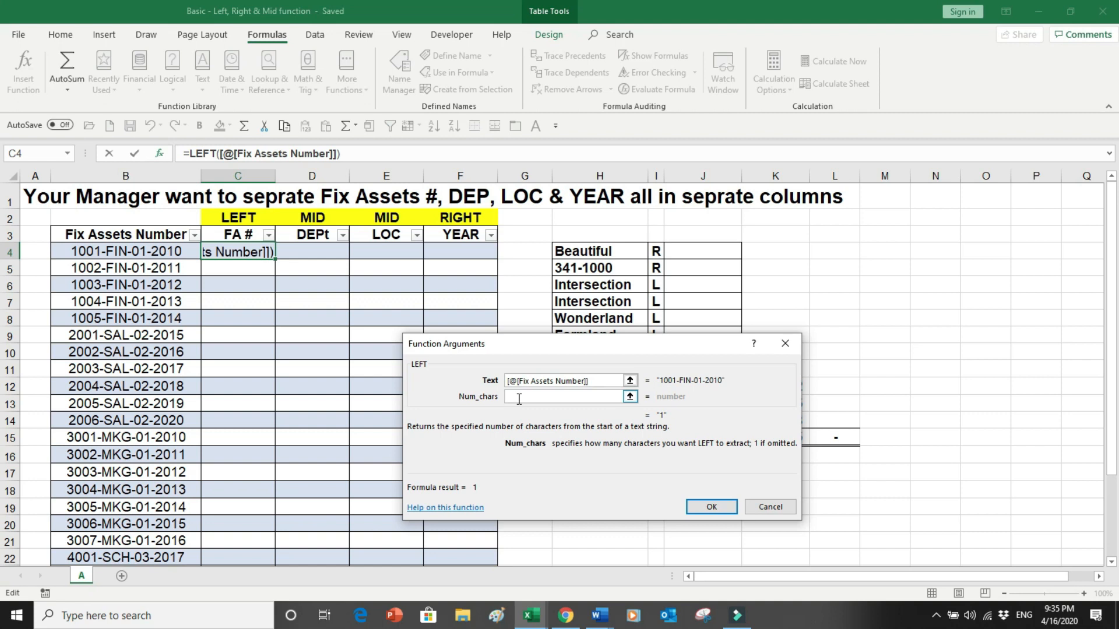
{"action": "type", "text": "4"}
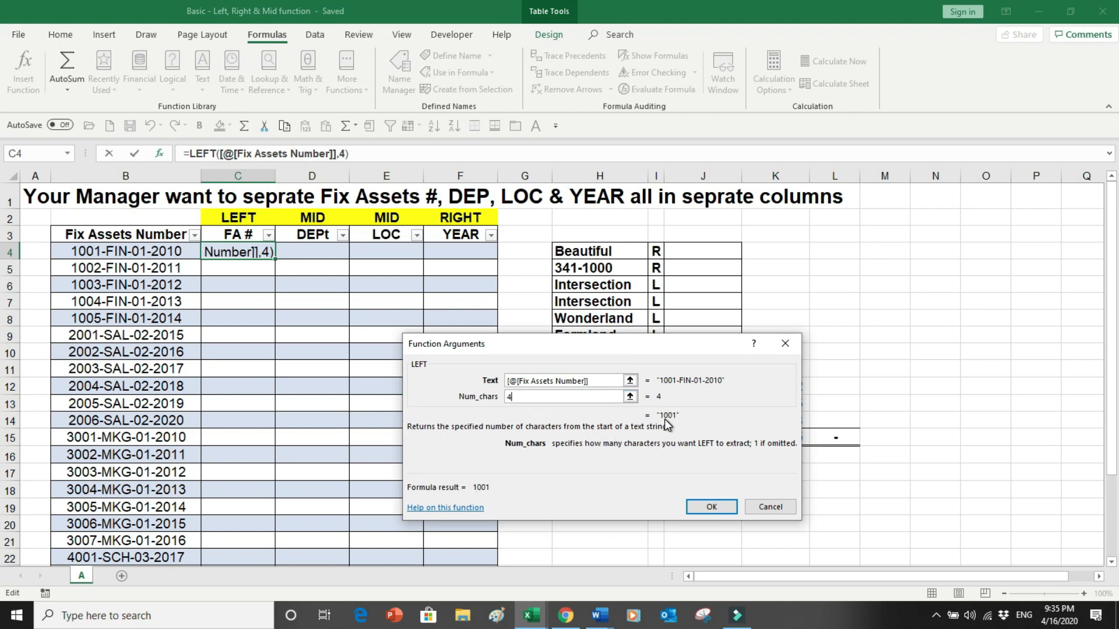
{"action": "left_click", "coordinate": [707, 506]}
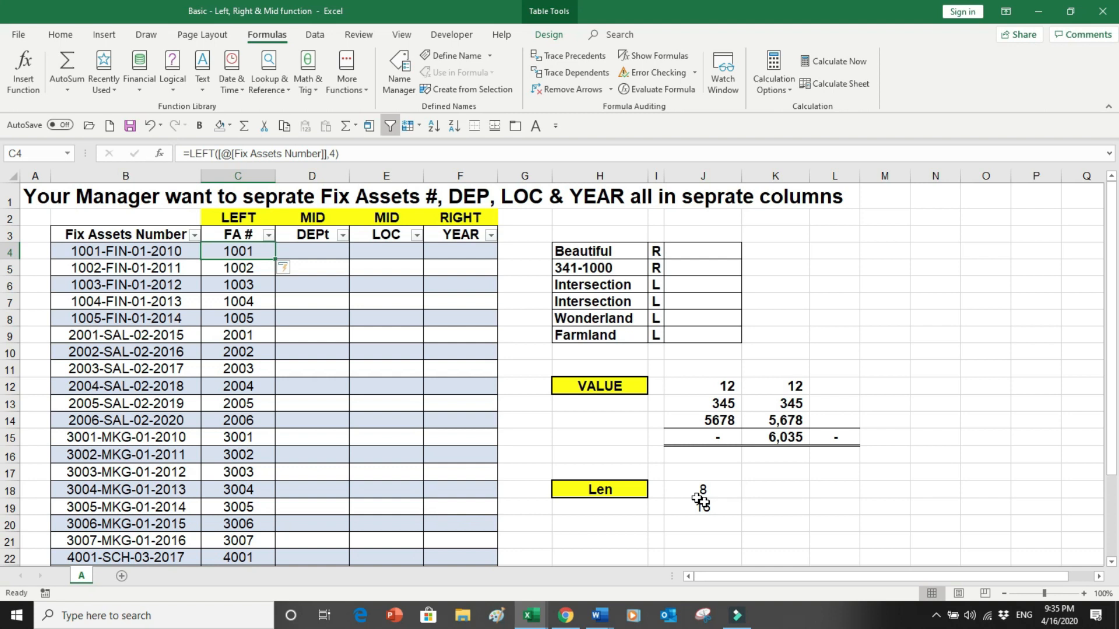
- Examine the FA # column down to the last row of the table
{"action": "key", "text": "ctrl+Down"}
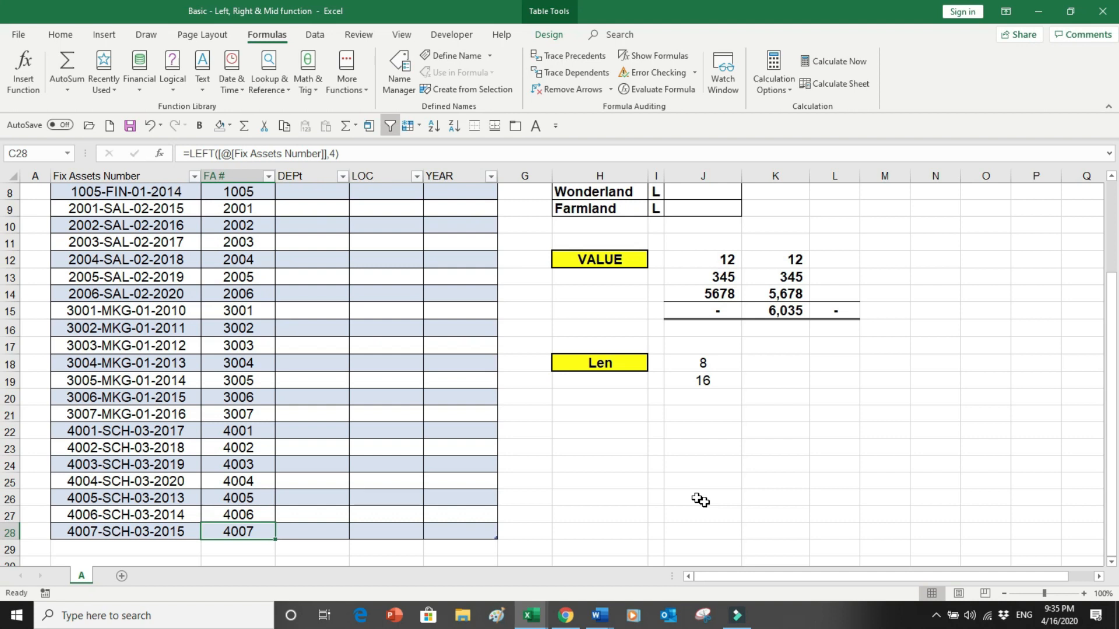
{"action": "key", "text": "ctrl+Up"}
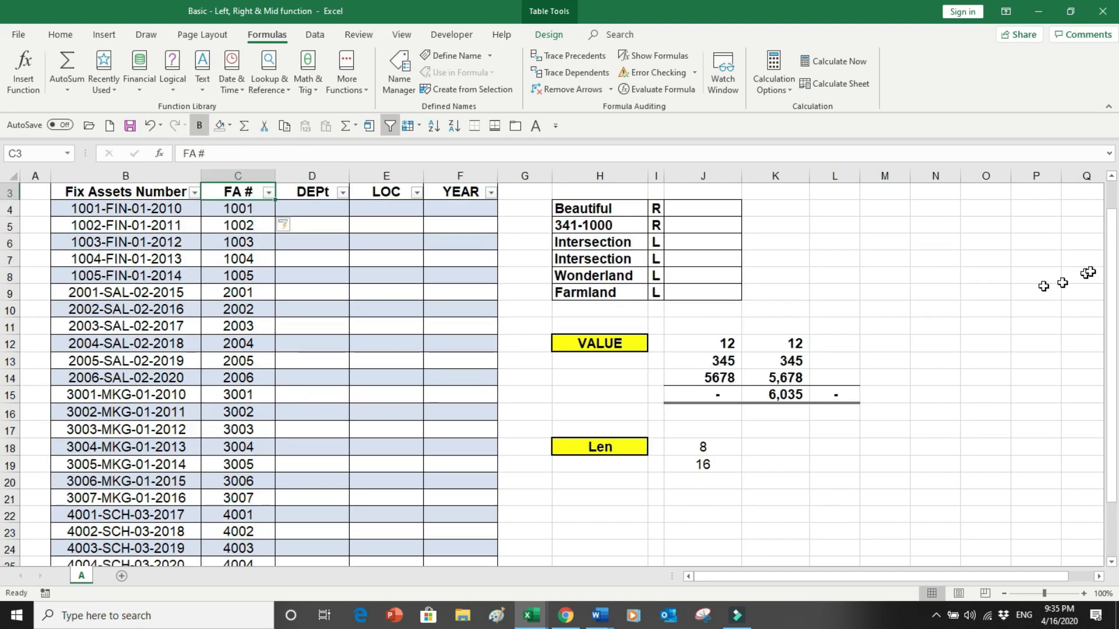
{"action": "left_click_drag", "start_coordinate": [1111, 280], "coordinate": [1112, 230]}
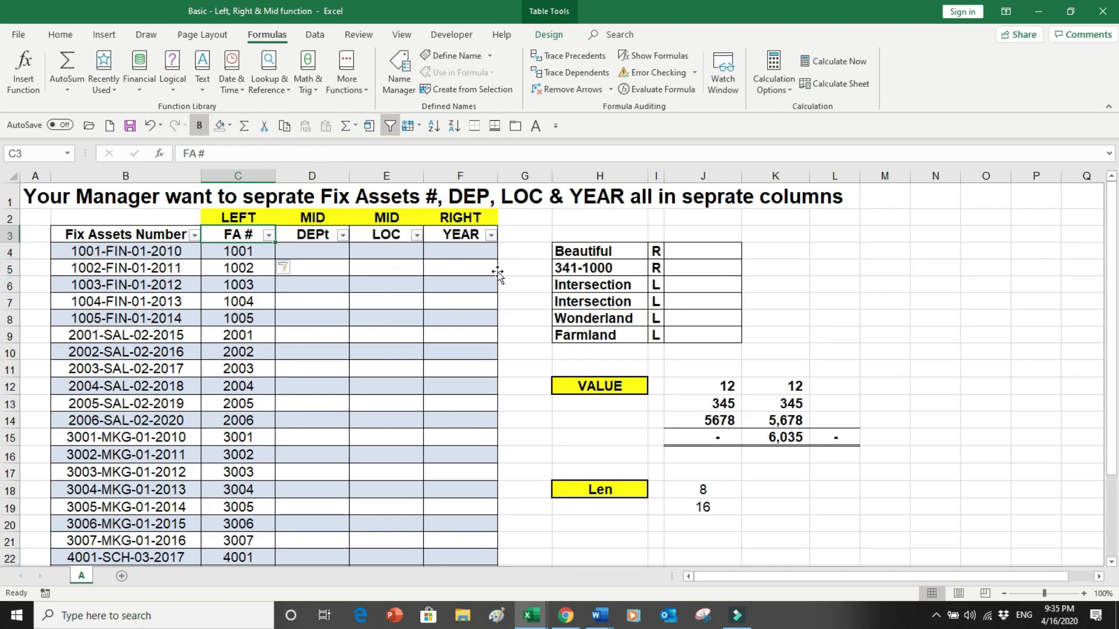
- In the YEAR column, insert a RIGHT formula returning the last 4 characters of the Fix Assets Number
{"action": "left_click", "coordinate": [454, 256]}
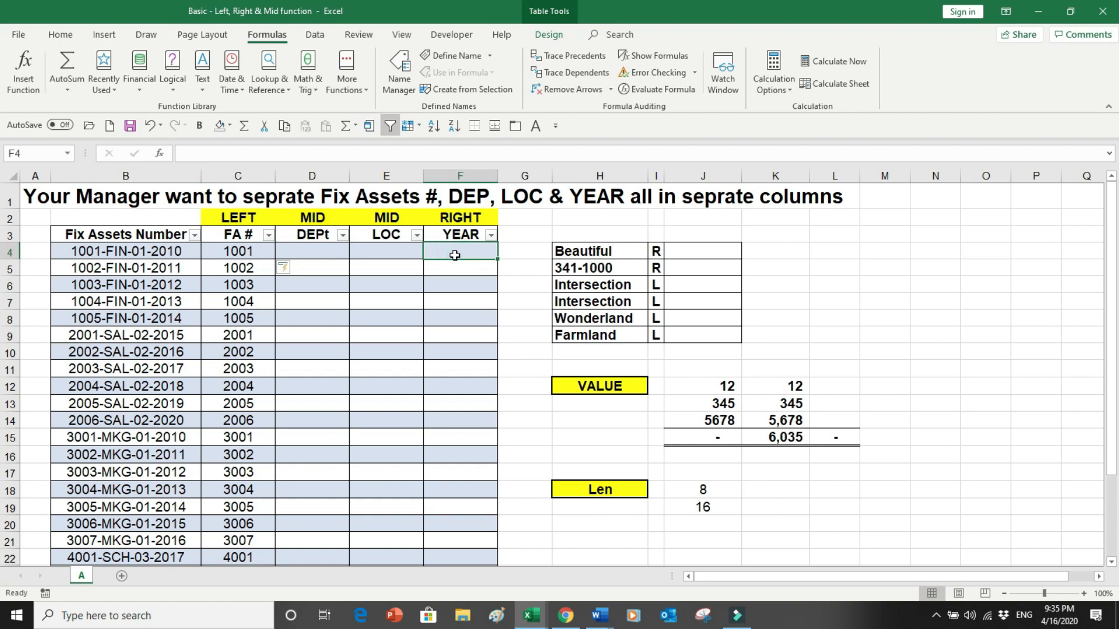
{"action": "left_click", "coordinate": [206, 94]}
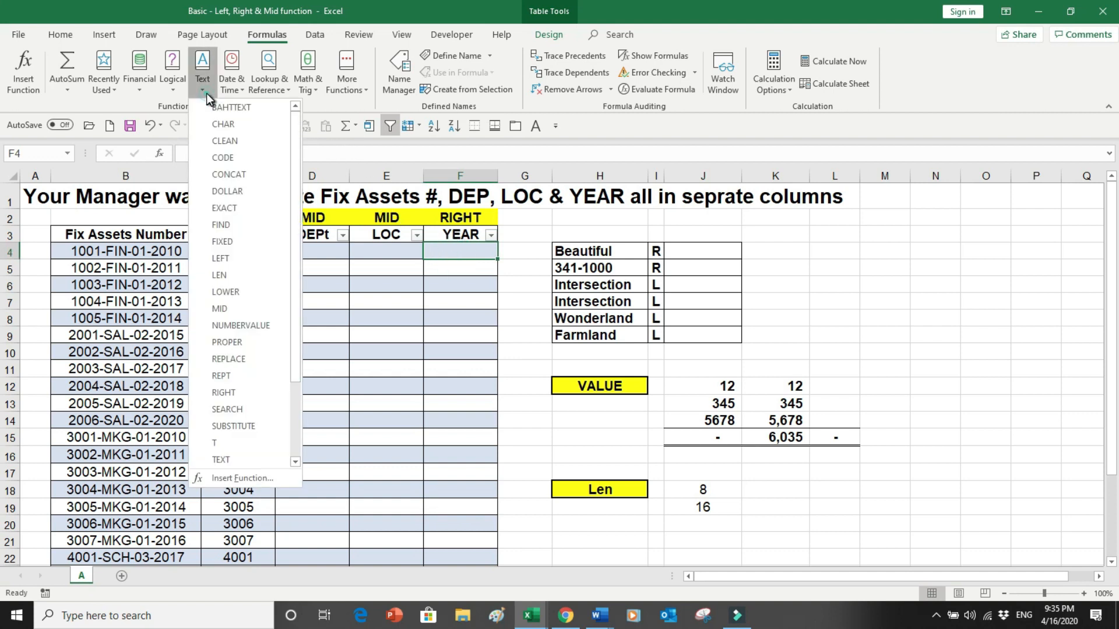
{"action": "left_click", "coordinate": [275, 392]}
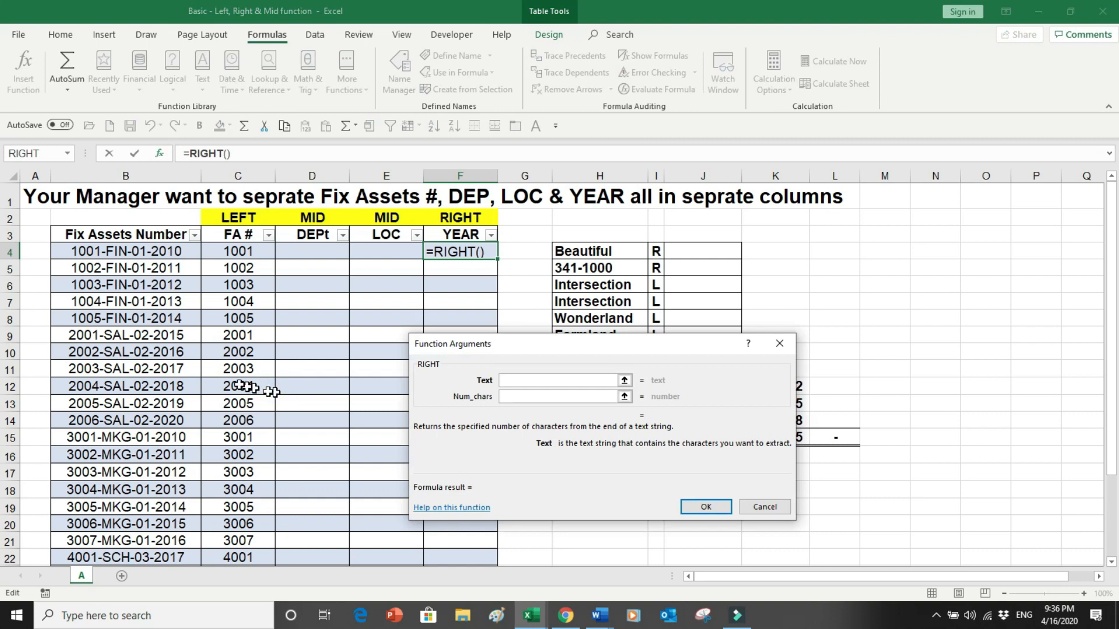
{"action": "left_click", "coordinate": [152, 251]}
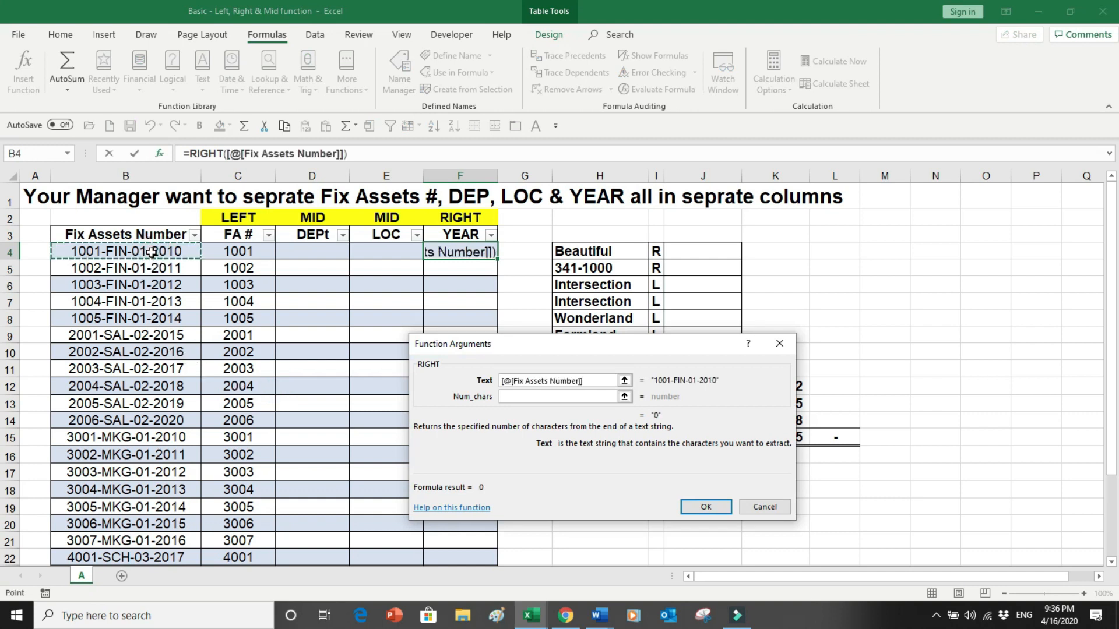
{"action": "left_click", "coordinate": [515, 398]}
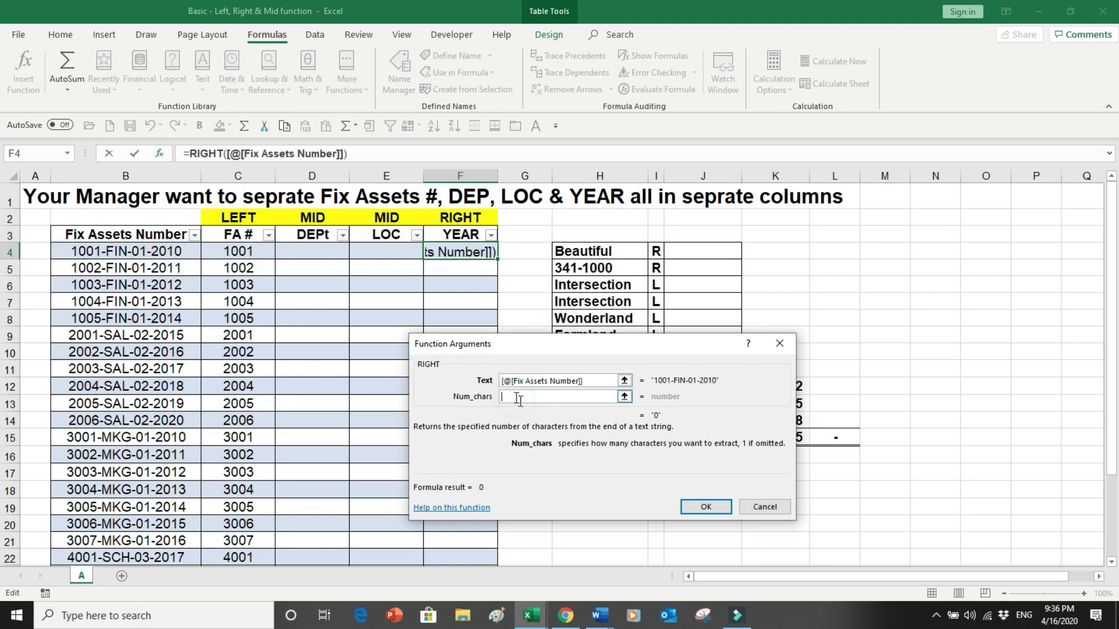
{"action": "type", "text": "4"}
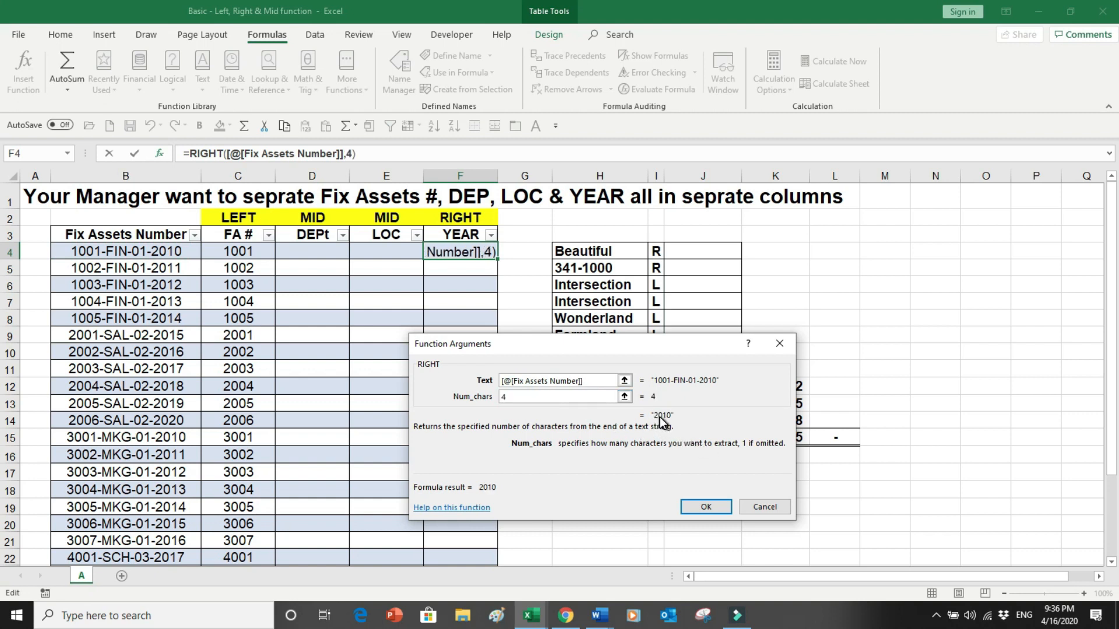
{"action": "left_click", "coordinate": [693, 506]}
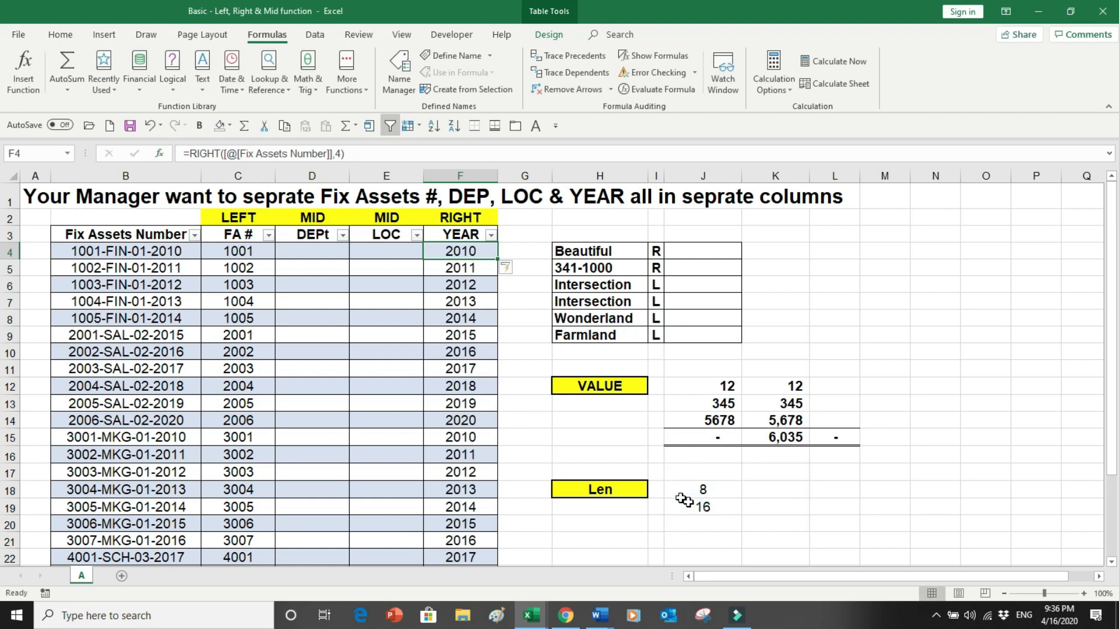
- In the DEPt column, insert a MID formula extracting 3 characters starting at position 6 of the Fix Assets Number
{"action": "left_click", "coordinate": [321, 253]}
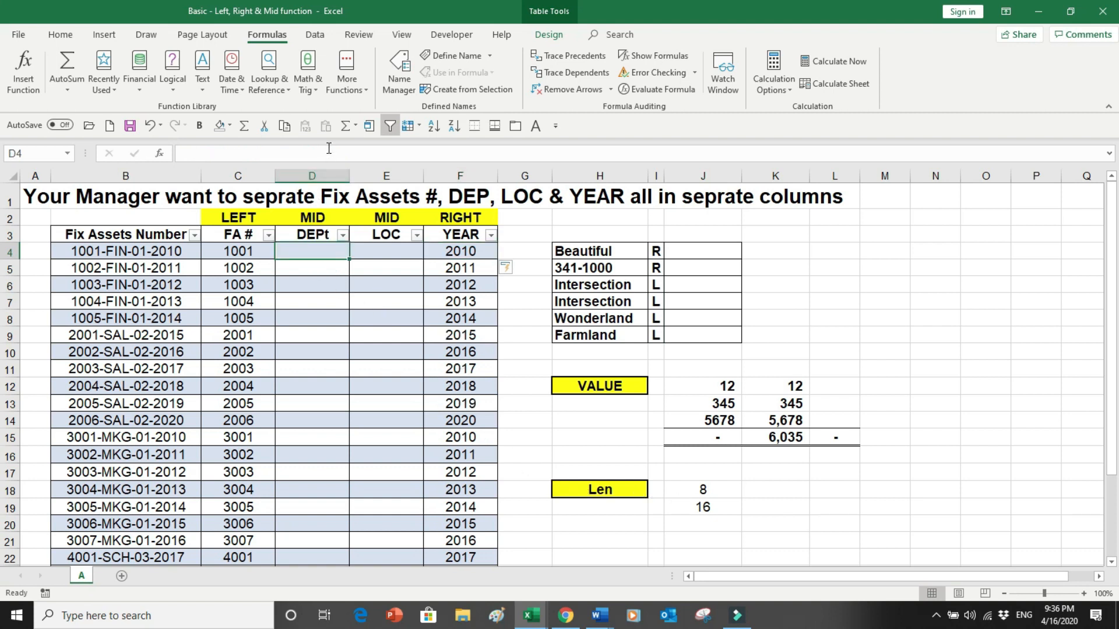
{"action": "left_click", "coordinate": [205, 86]}
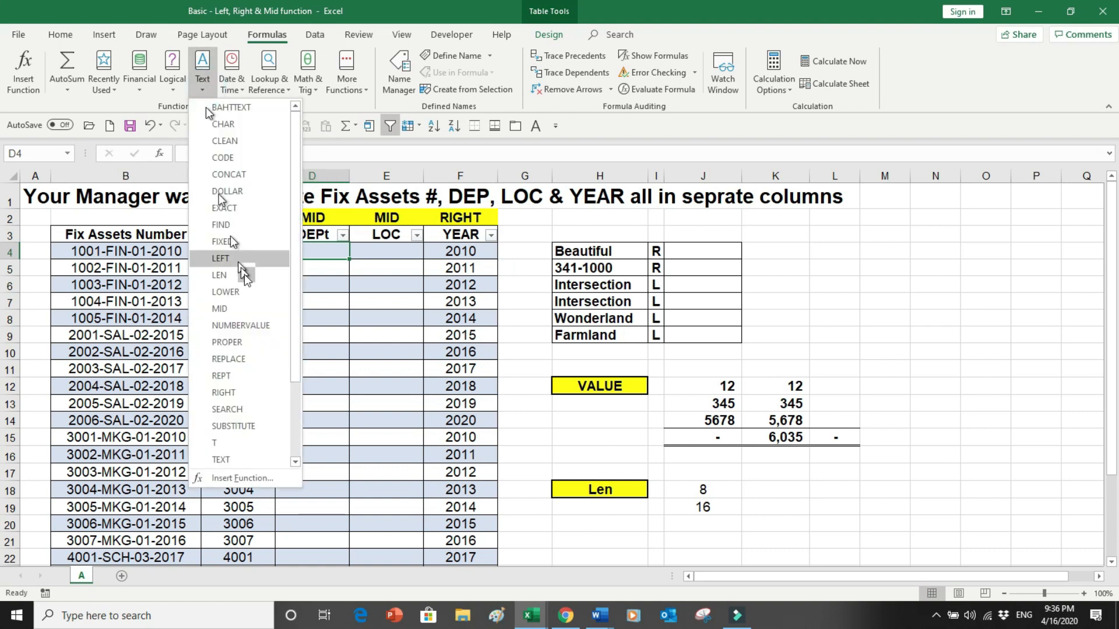
{"action": "left_click", "coordinate": [251, 309]}
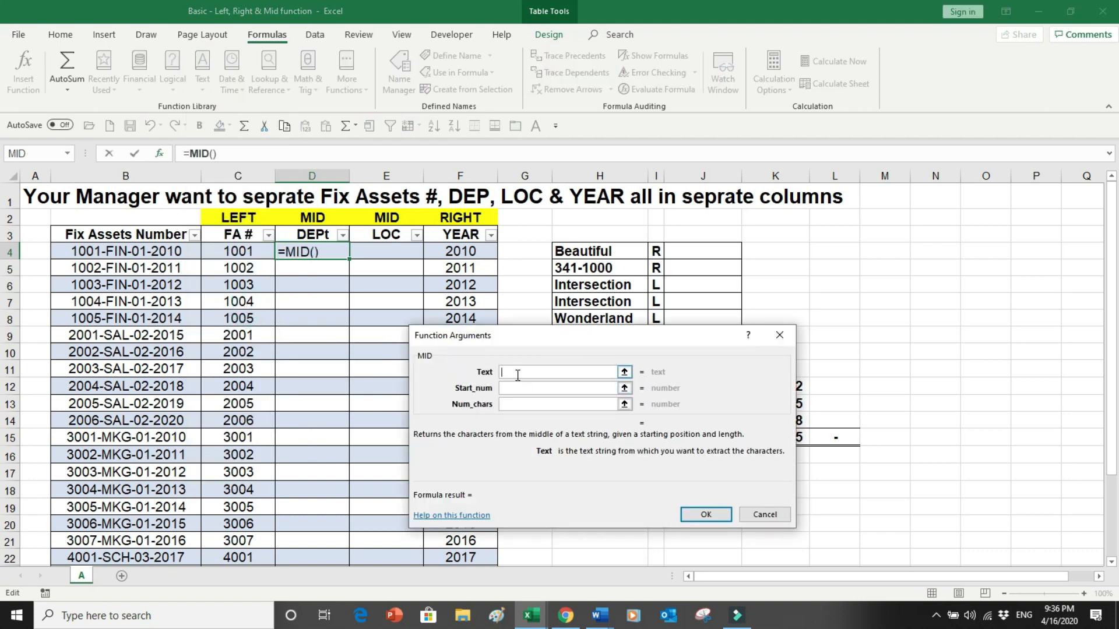
{"action": "left_click", "coordinate": [159, 247]}
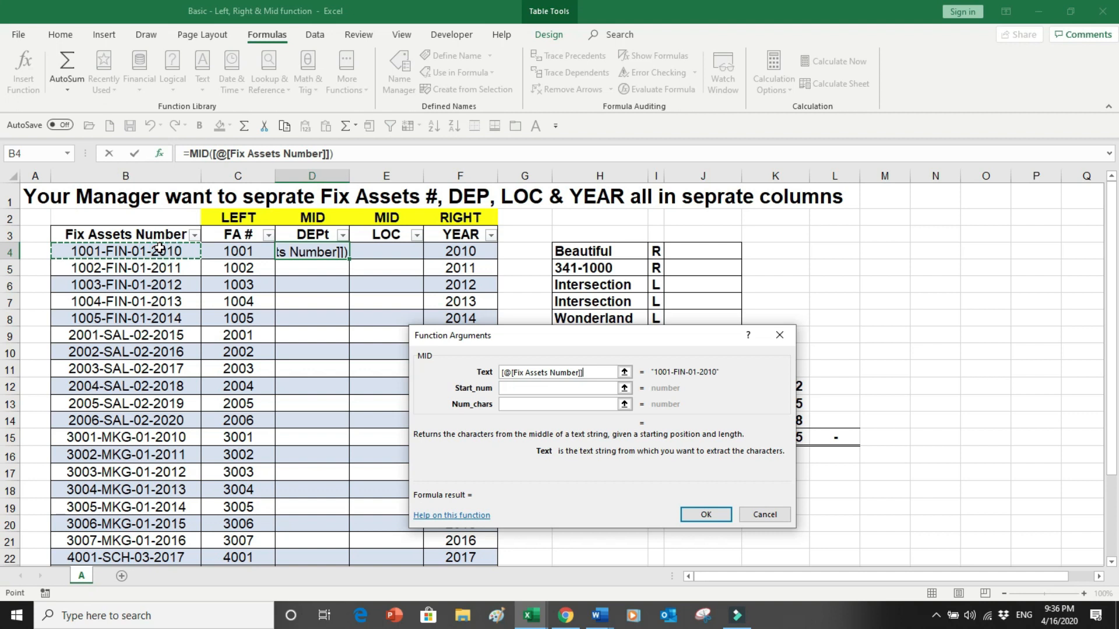
{"action": "left_click", "coordinate": [514, 389]}
{"action": "left_click", "coordinate": [514, 387]}
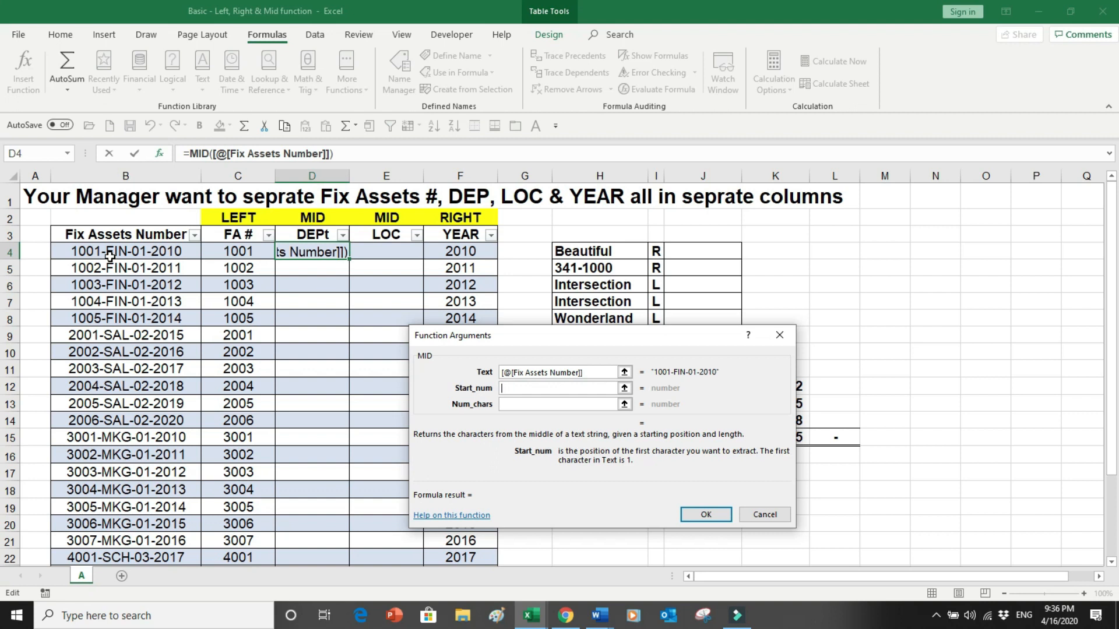
{"action": "type", "text": "6"}
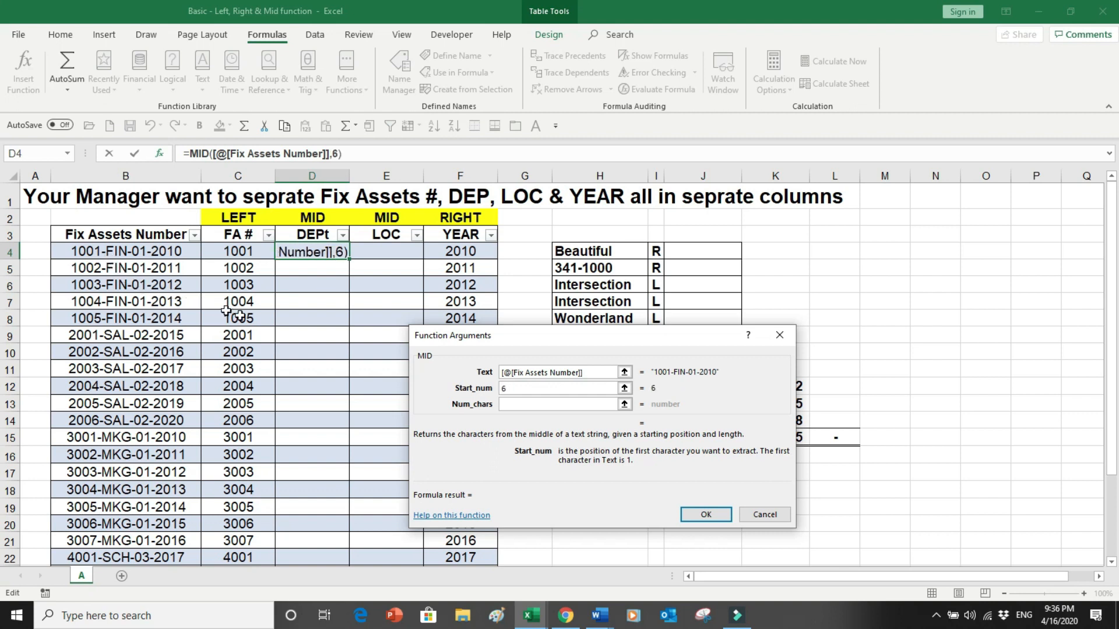
{"action": "left_click", "coordinate": [506, 403]}
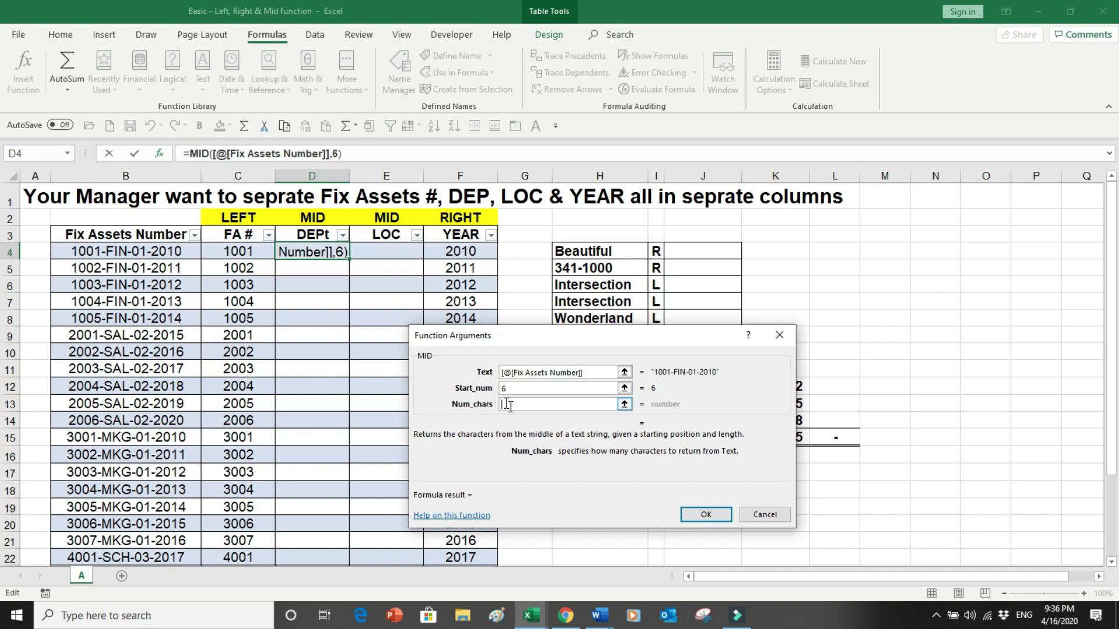
{"action": "type", "text": "3"}
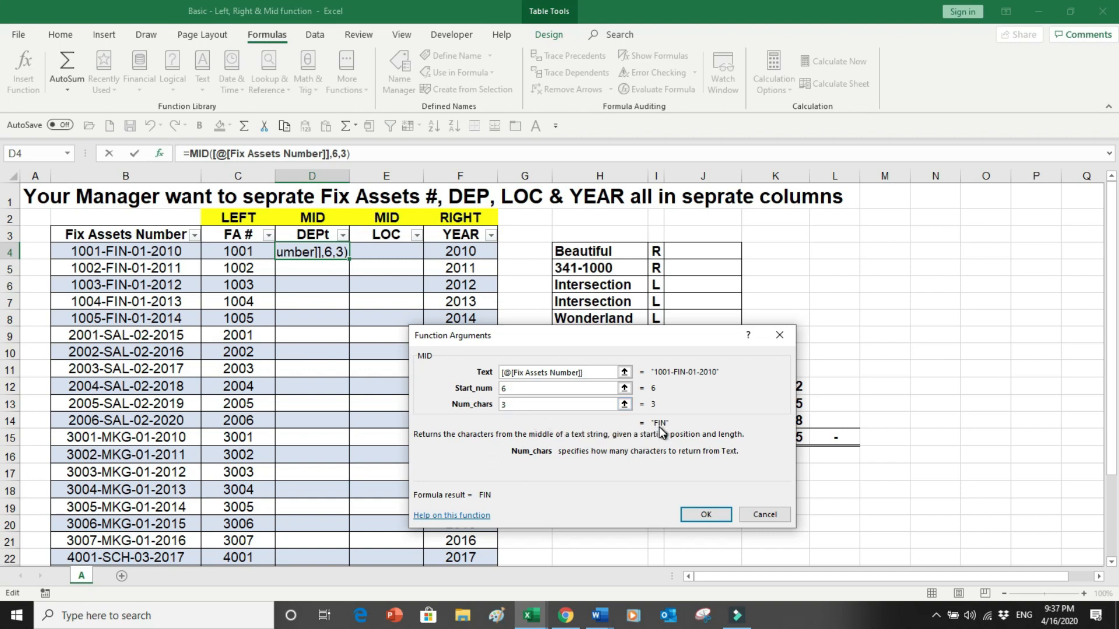
{"action": "left_click", "coordinate": [703, 515]}
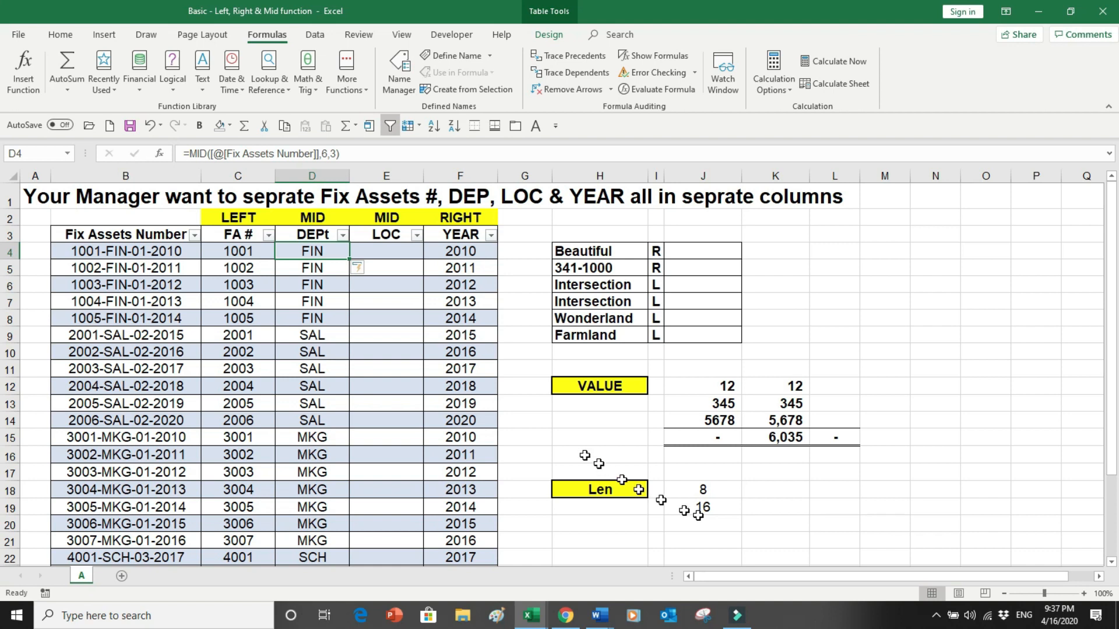
- In the LOC column, insert a MID formula extracting 2 characters starting at position 10 of the Fix Assets Number
{"action": "left_click", "coordinate": [393, 249]}
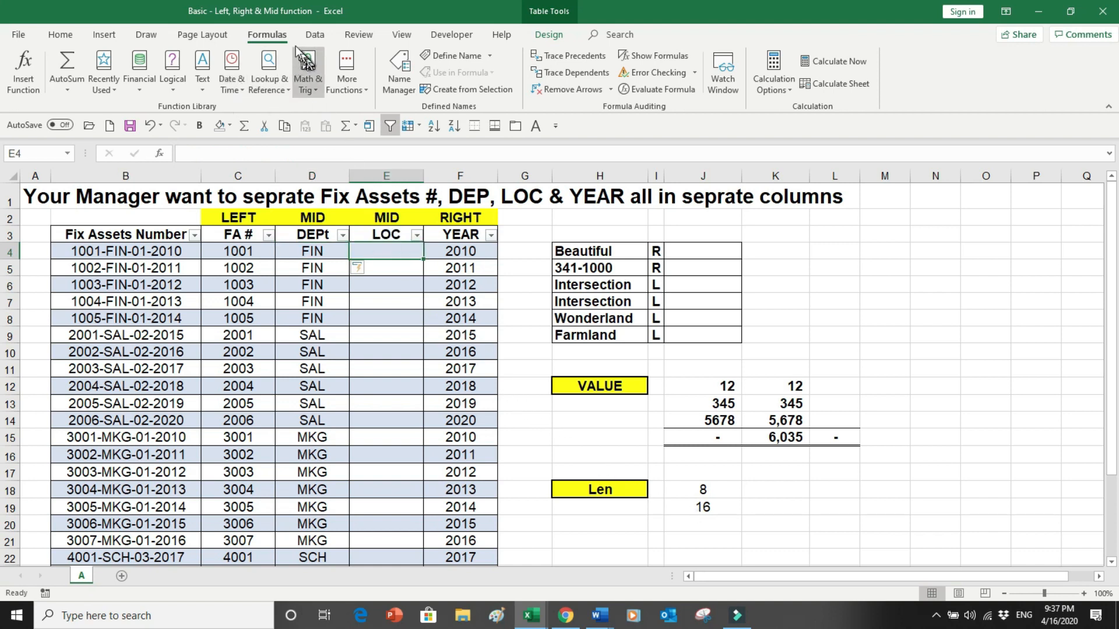
{"action": "left_click", "coordinate": [208, 90]}
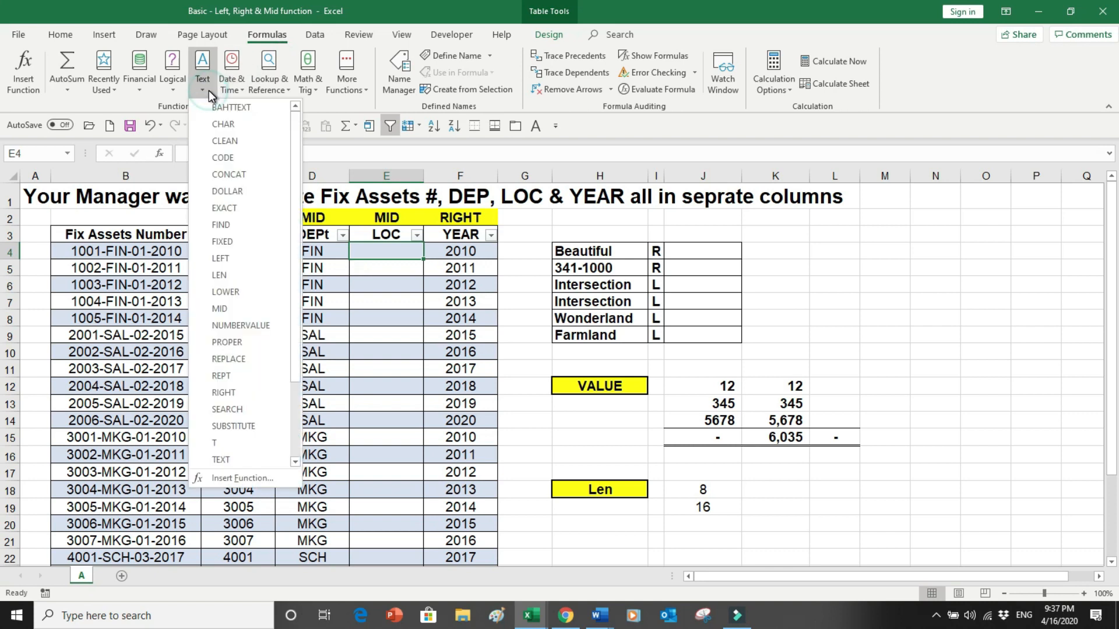
{"action": "left_click", "coordinate": [240, 308]}
{"action": "left_click", "coordinate": [238, 301]}
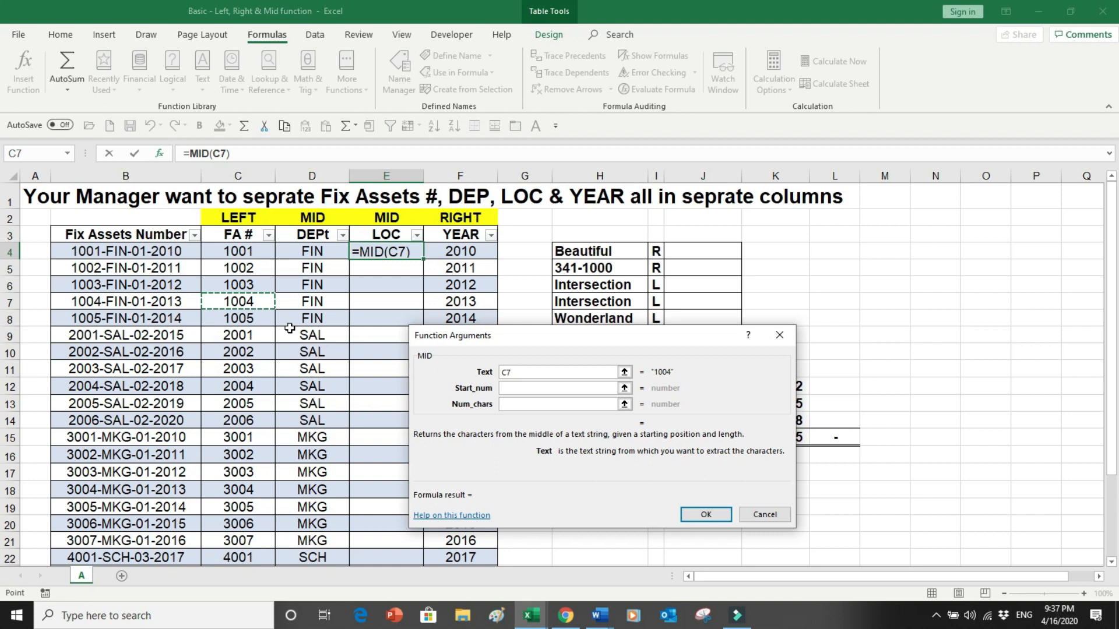
{"action": "key", "text": "BackSpace"}
{"action": "key", "text": "BackSpace"}
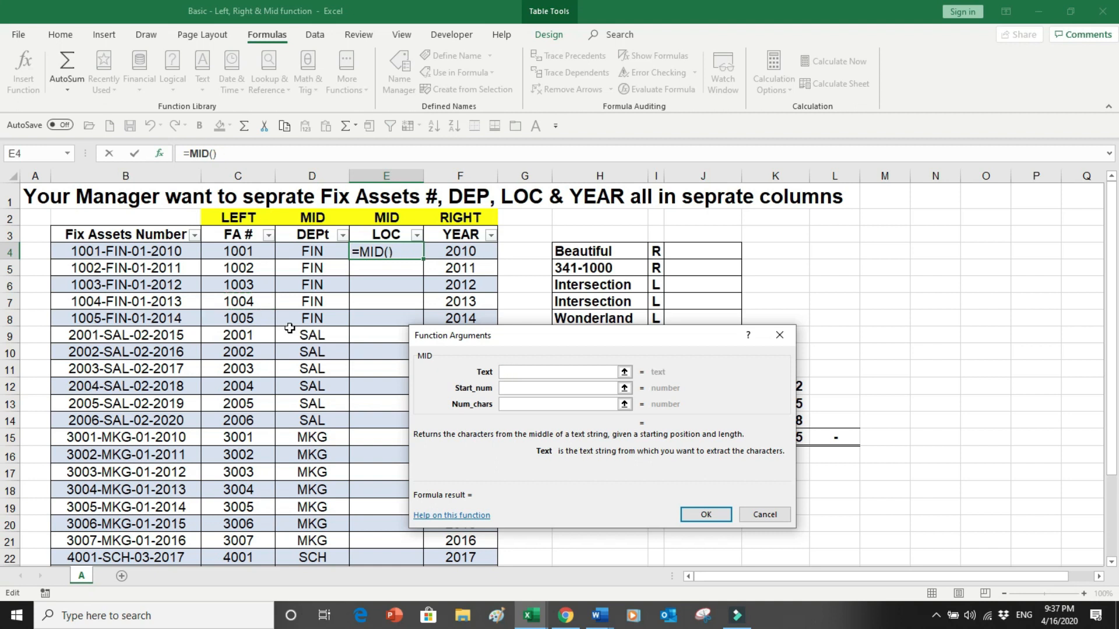
{"action": "left_click", "coordinate": [289, 330]}
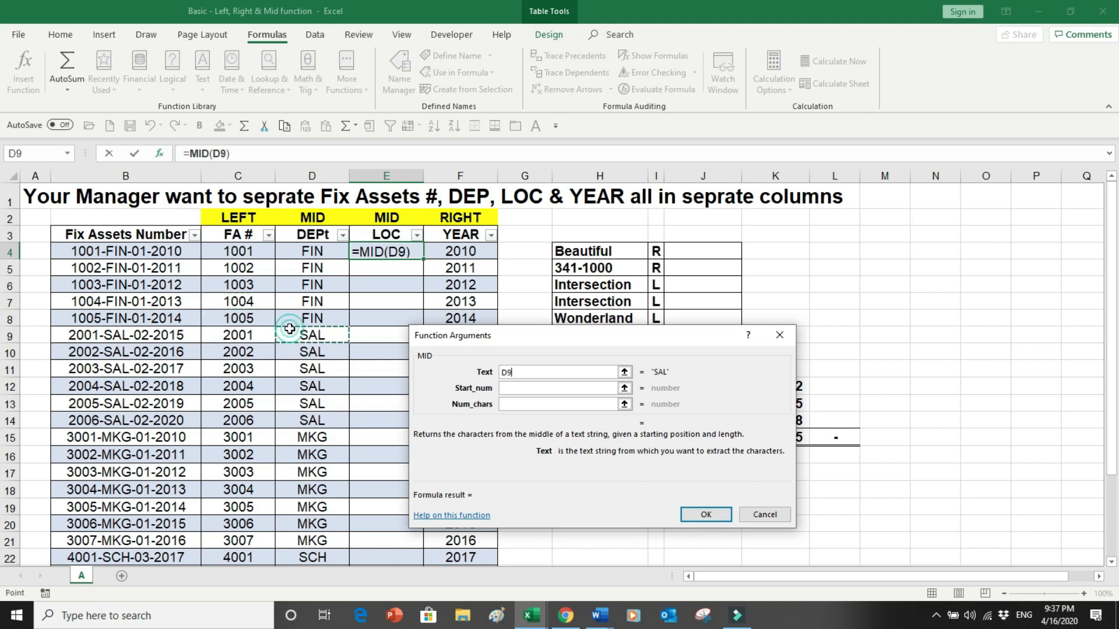
{"action": "left_click", "coordinate": [174, 253]}
{"action": "key", "text": "BackSpace"}
{"action": "key", "text": "BackSpace"}
{"action": "key", "text": "BackSpace"}
{"action": "key", "text": "BackSpace"}
{"action": "key", "text": "BackSpace"}
{"action": "key", "text": "BackSpace"}
{"action": "key", "text": "BackSpace"}
{"action": "key", "text": "BackSpace"}
{"action": "key", "text": "BackSpace"}
{"action": "key", "text": "BackSpace"}
{"action": "key", "text": "BackSpace"}
{"action": "key", "text": "BackSpace"}
{"action": "key", "text": "BackSpace"}
{"action": "key", "text": "BackSpace"}
{"action": "key", "text": "BackSpace"}
{"action": "key", "text": "BackSpace"}
{"action": "key", "text": "BackSpace"}
{"action": "key", "text": "BackSpace"}
{"action": "key", "text": "BackSpace"}
{"action": "key", "text": "BackSpace"}
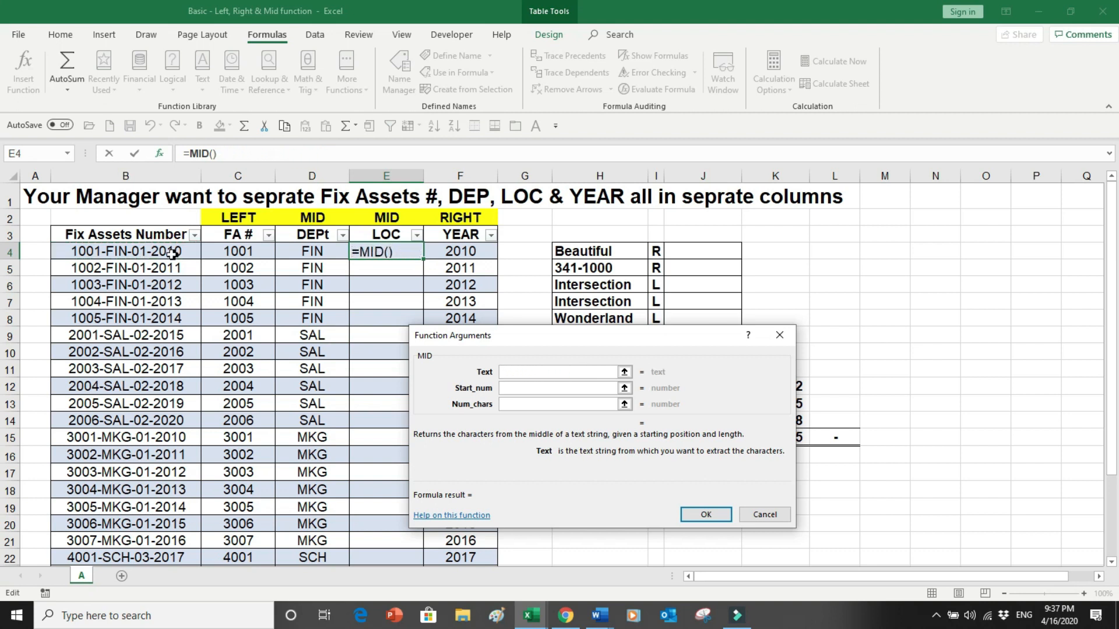
{"action": "left_click", "coordinate": [170, 254]}
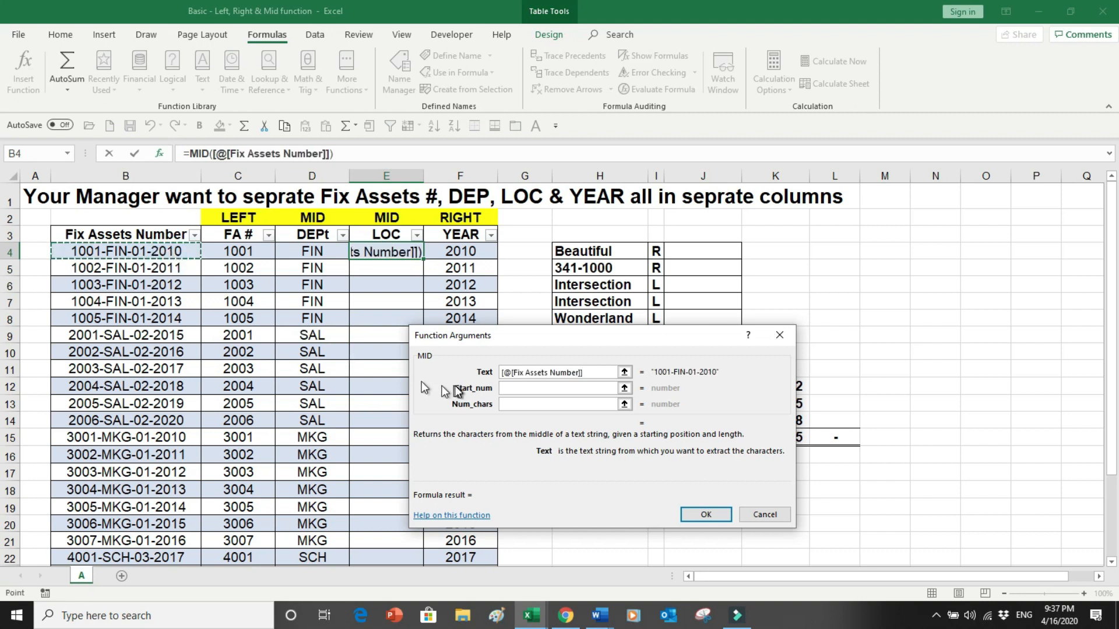
{"action": "left_click", "coordinate": [507, 387]}
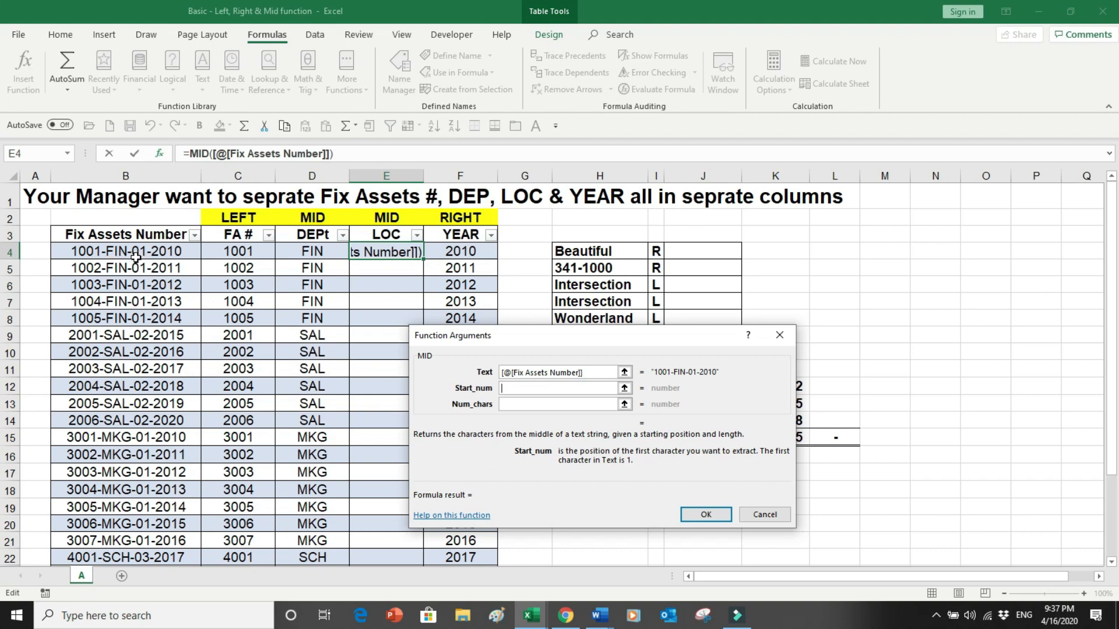
{"action": "type", "text": "10"}
{"action": "key", "text": "Tab"}
{"action": "type", "text": "2"}
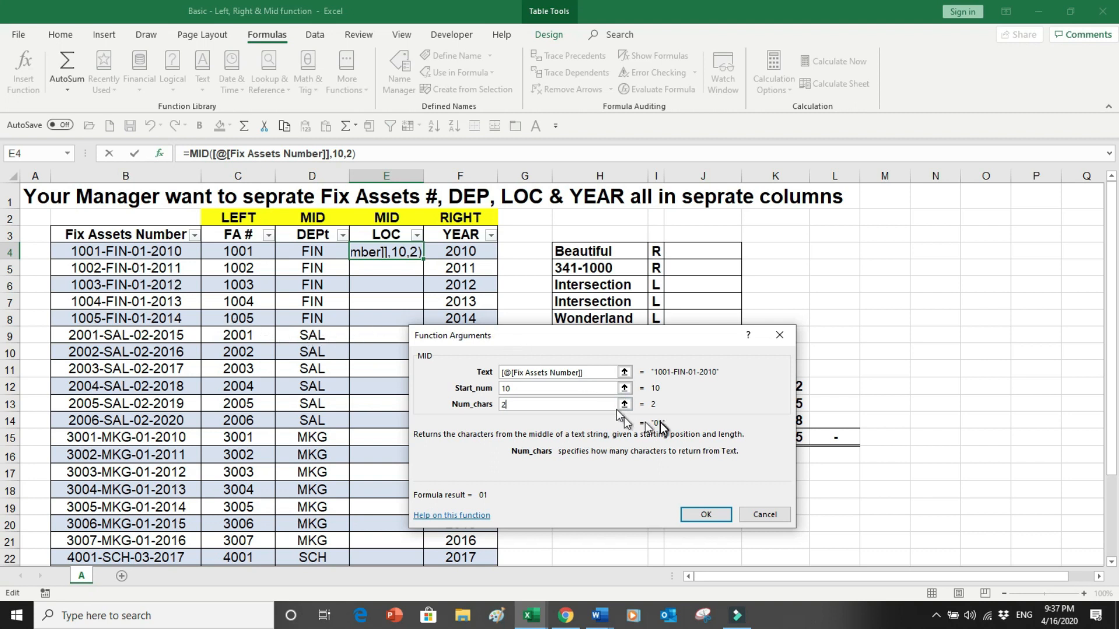
{"action": "left_click", "coordinate": [697, 514]}
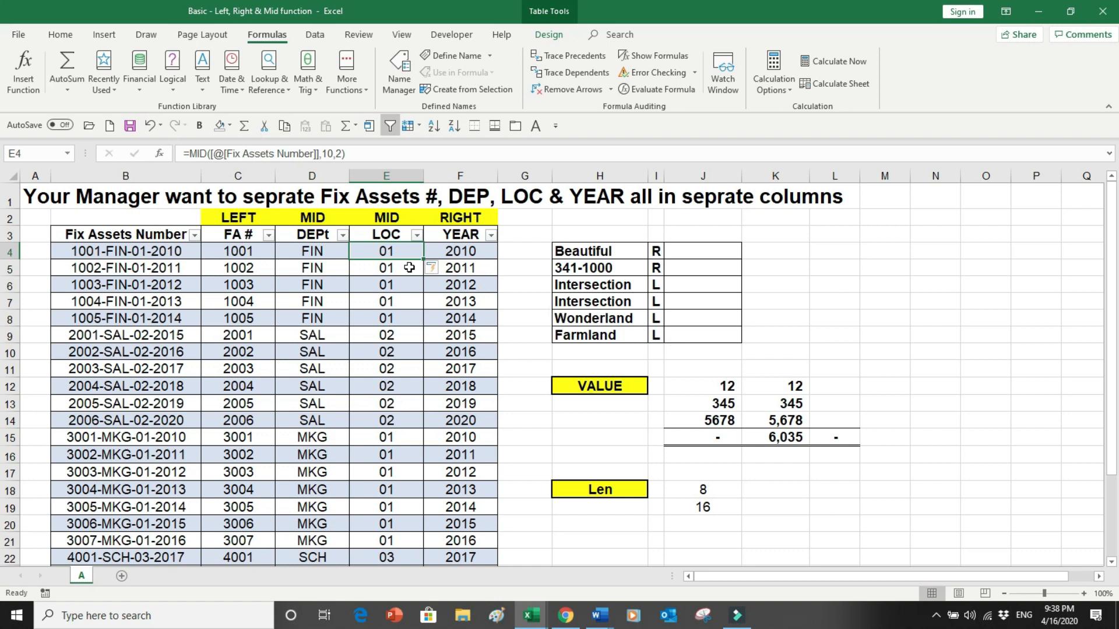
- In J4, enter a RIGHT formula returning the last 3 characters of Beautiful in H4
{"action": "left_click", "coordinate": [683, 252]}
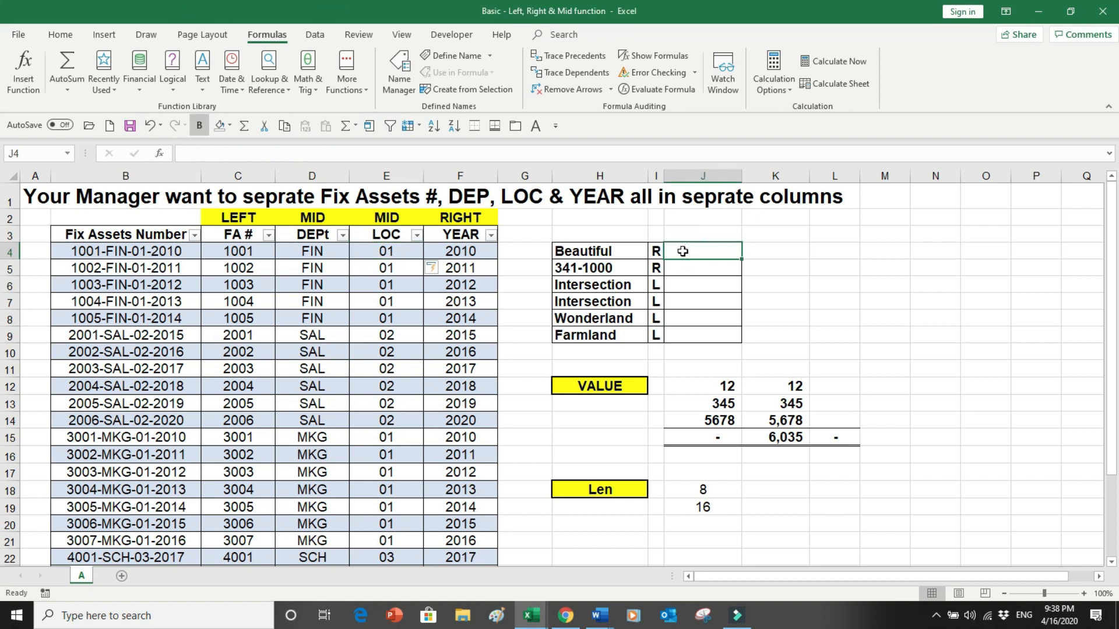
{"action": "type", "text": "=right("}
{"action": "key", "text": "Left"}
{"action": "key", "text": "Left"}
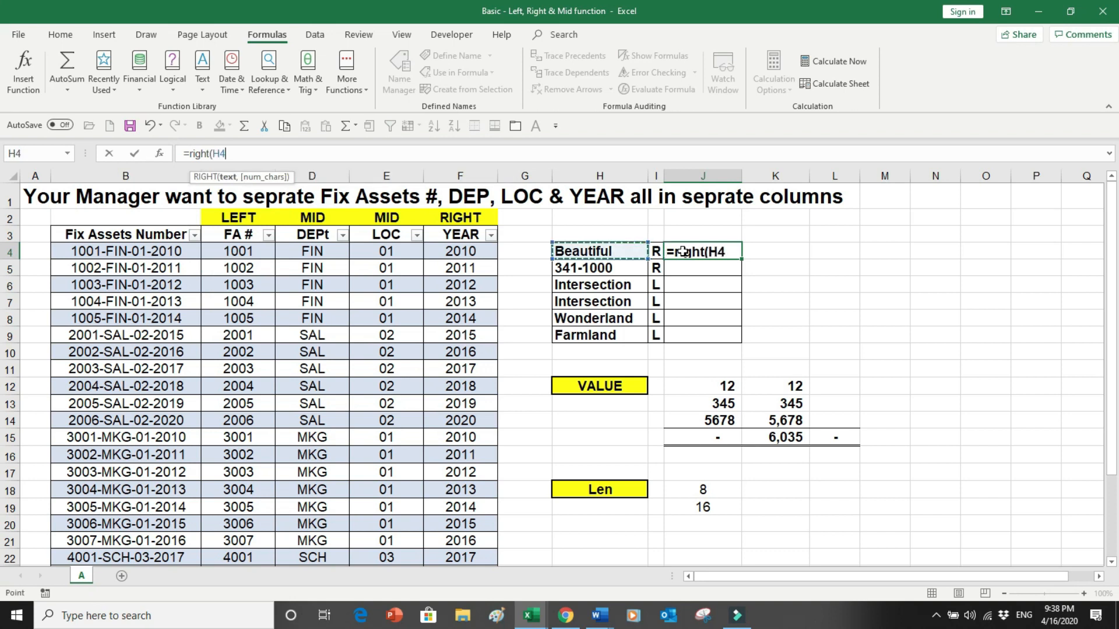
{"action": "type", "text": ",3)"}
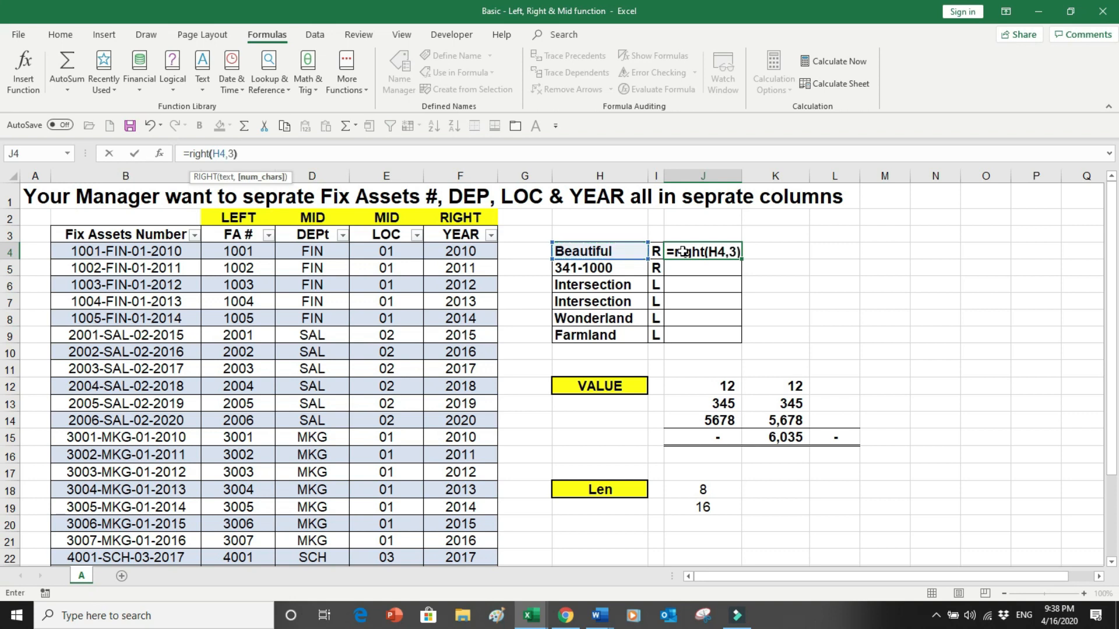
{"action": "key", "text": "Return"}
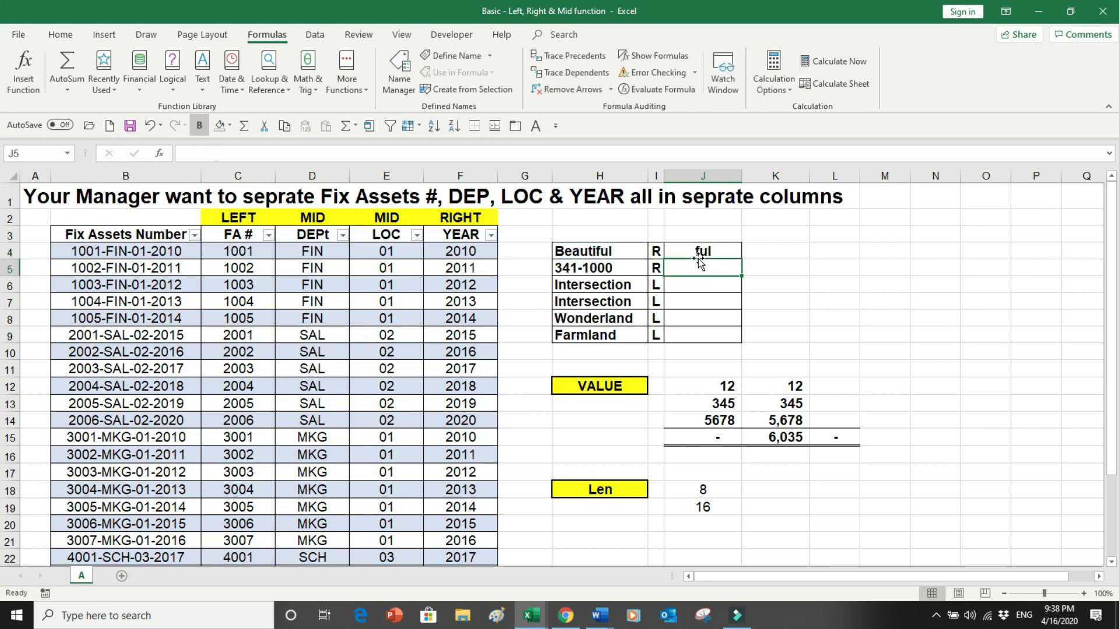
- Fill the RIGHT formula from J4 down into J5
{"action": "left_click", "coordinate": [702, 252]}
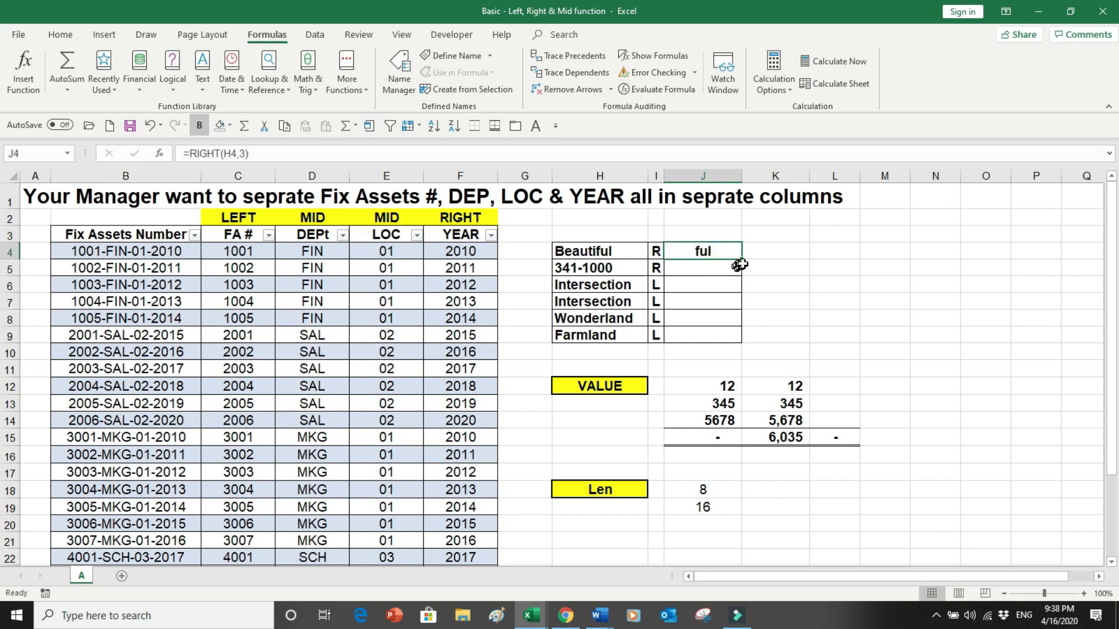
{"action": "left_click_drag", "start_coordinate": [741, 259], "coordinate": [744, 268]}
{"action": "left_click", "coordinate": [713, 274]}
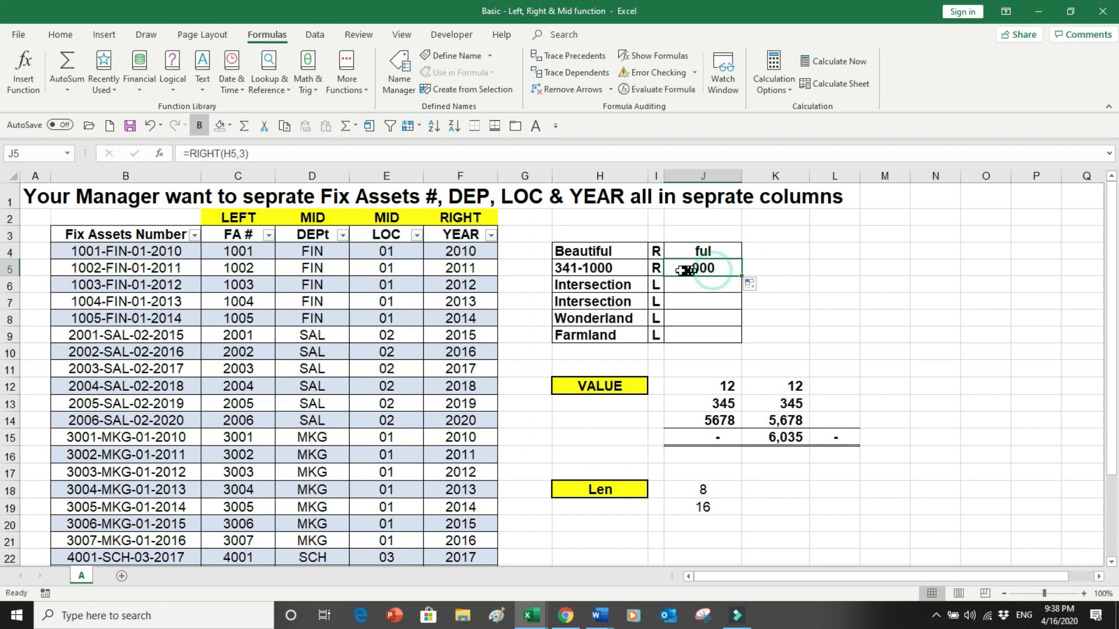
- Change the function marker beside Intersection in row 6 to R
{"action": "left_click", "coordinate": [656, 270]}
{"action": "left_click", "coordinate": [656, 284]}
{"action": "type", "text": "R"}
{"action": "key", "text": "Return"}
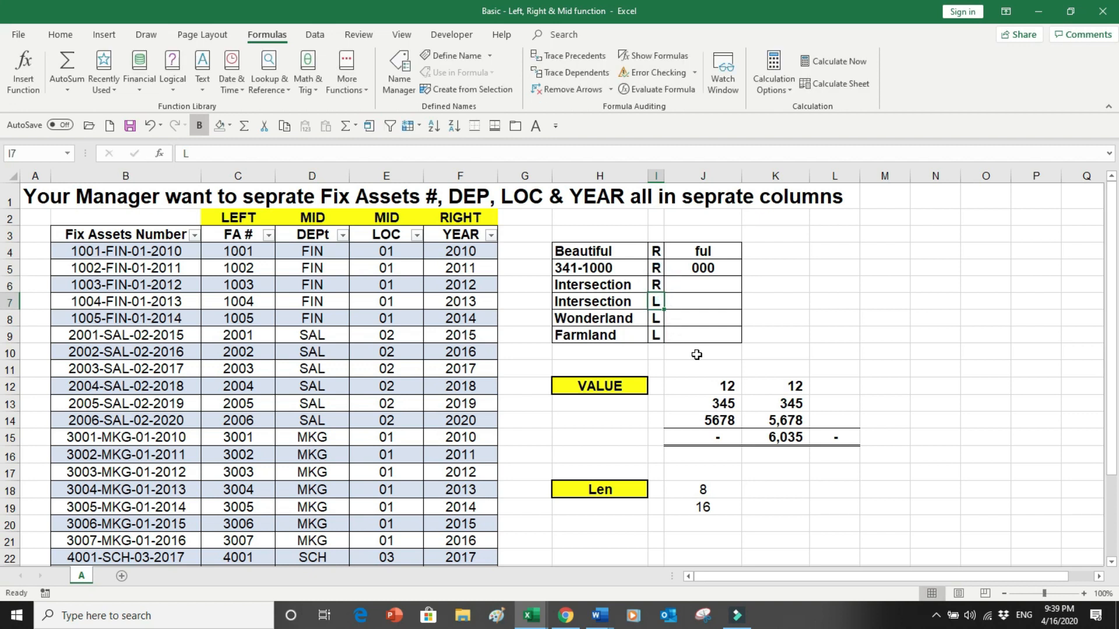
- Edit the J5 formula so it returns the last 4 characters of 341-1000
{"action": "left_click", "coordinate": [691, 271]}
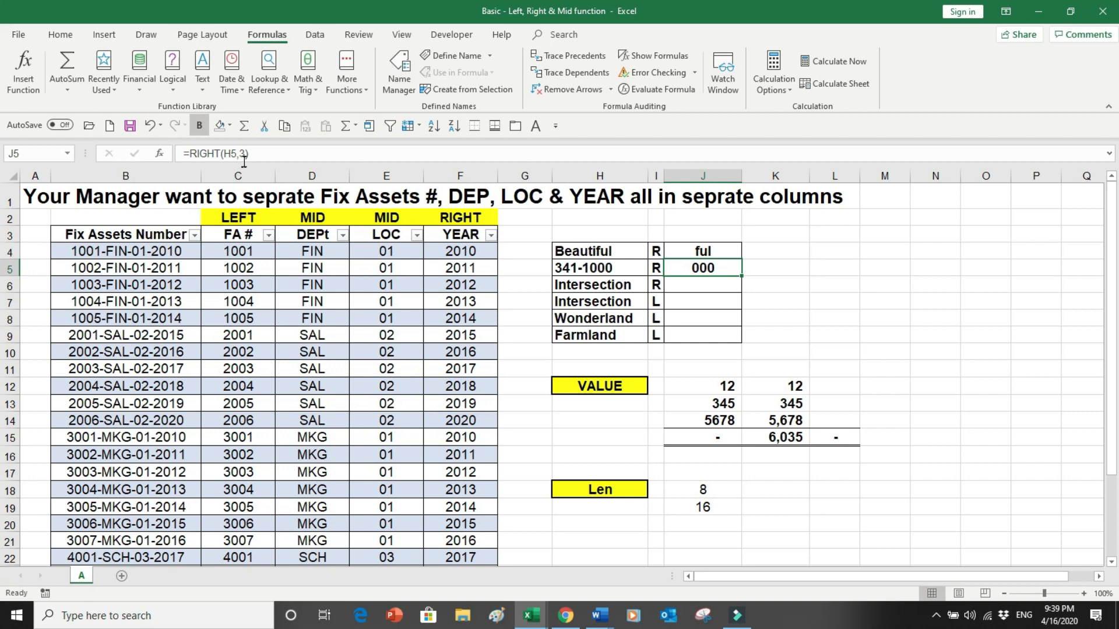
{"action": "left_click", "coordinate": [243, 160]}
{"action": "key", "text": "BackSpace"}
{"action": "type", "text": "4"}
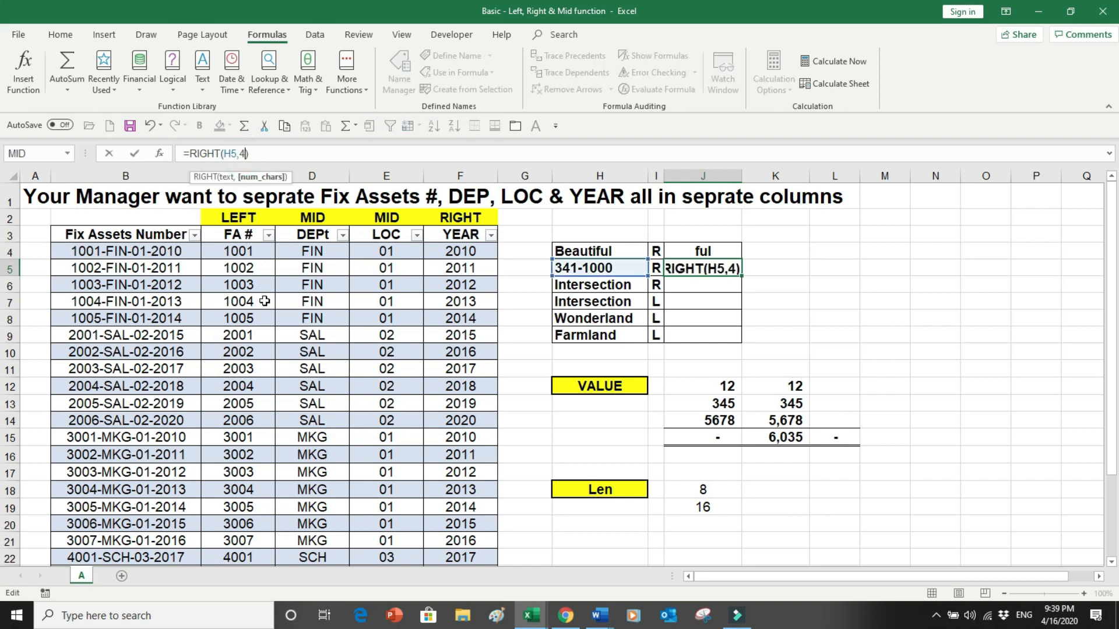
{"action": "key", "text": "Return"}
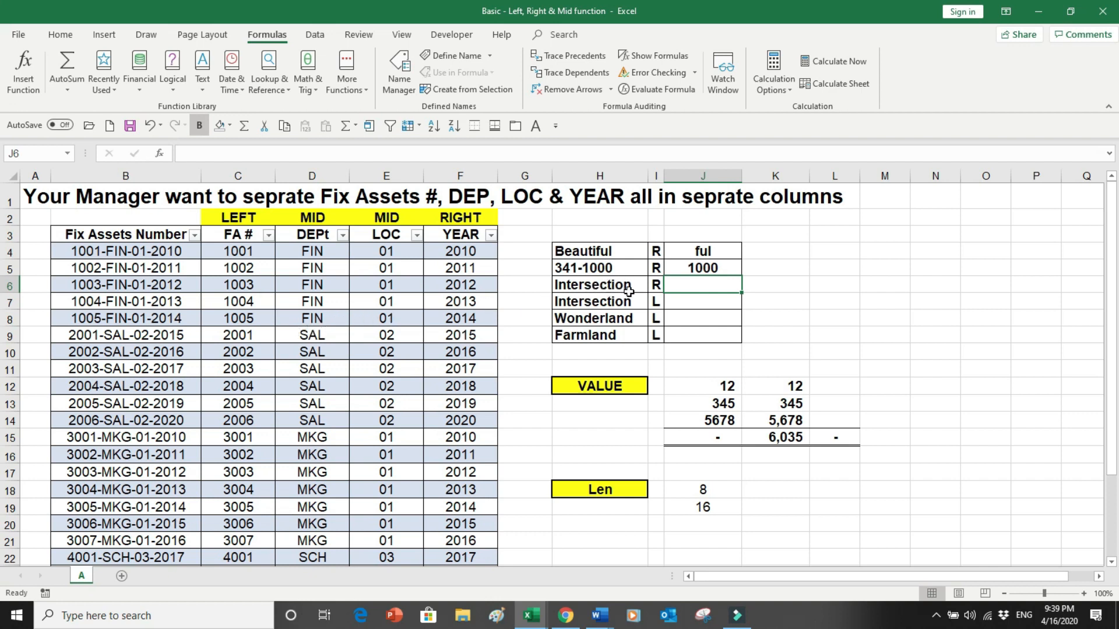
- Fill the RIGHT formula into J6 and set it to return the last 7 characters of Intersection
{"action": "left_click", "coordinate": [708, 270]}
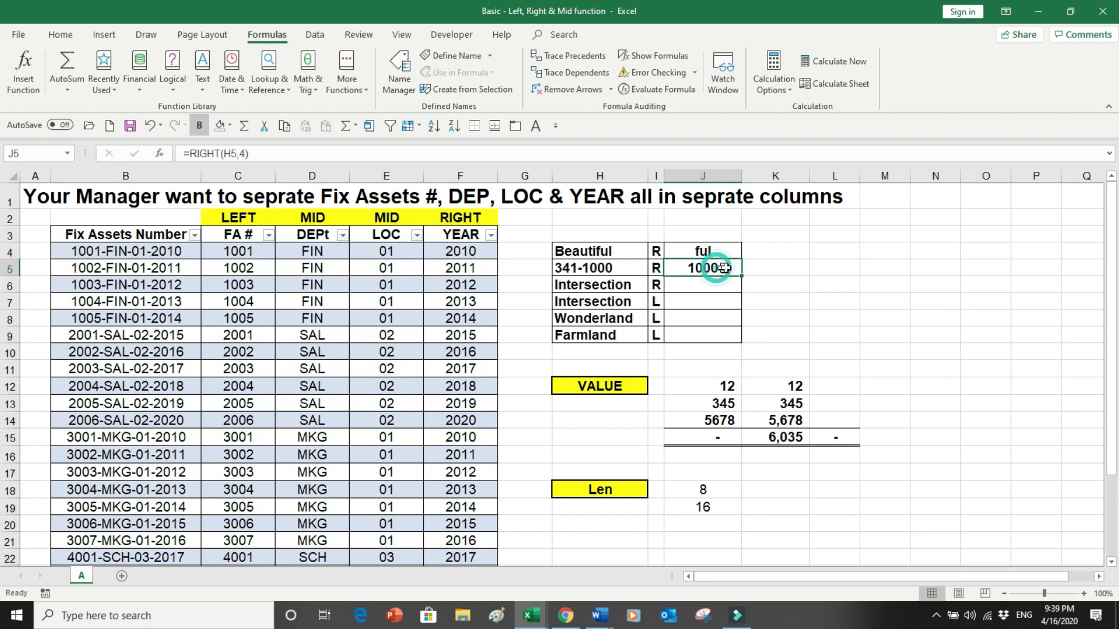
{"action": "left_click_drag", "start_coordinate": [742, 275], "coordinate": [740, 293]}
{"action": "left_click", "coordinate": [716, 288]}
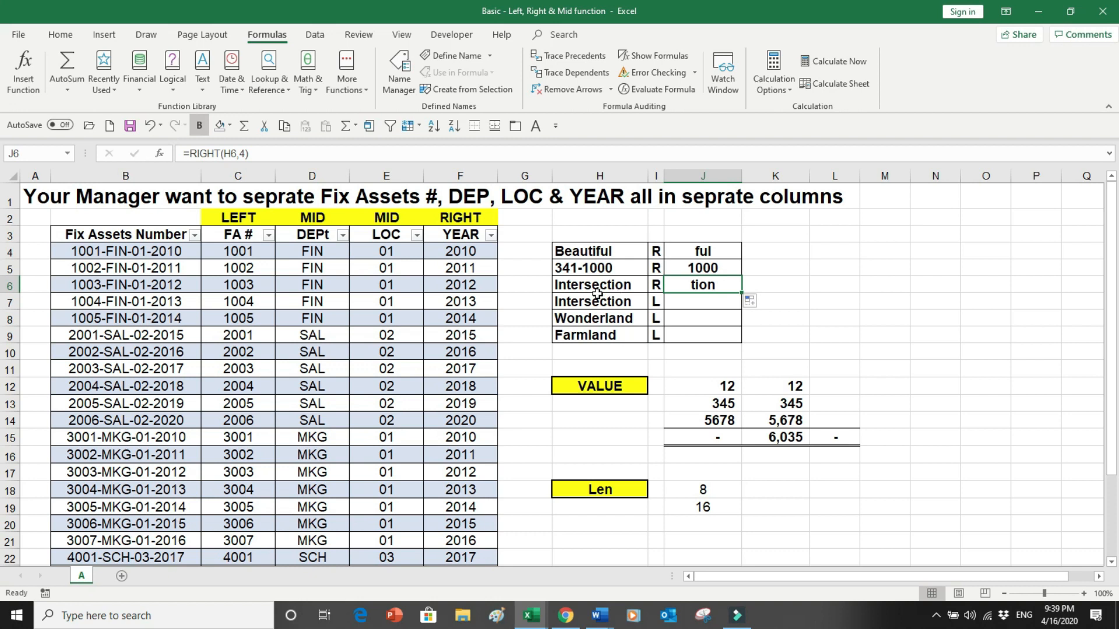
{"action": "left_click", "coordinate": [242, 153]}
{"action": "key", "text": "BackSpace"}
{"action": "type", "text": "7"}
{"action": "key", "text": "Return"}
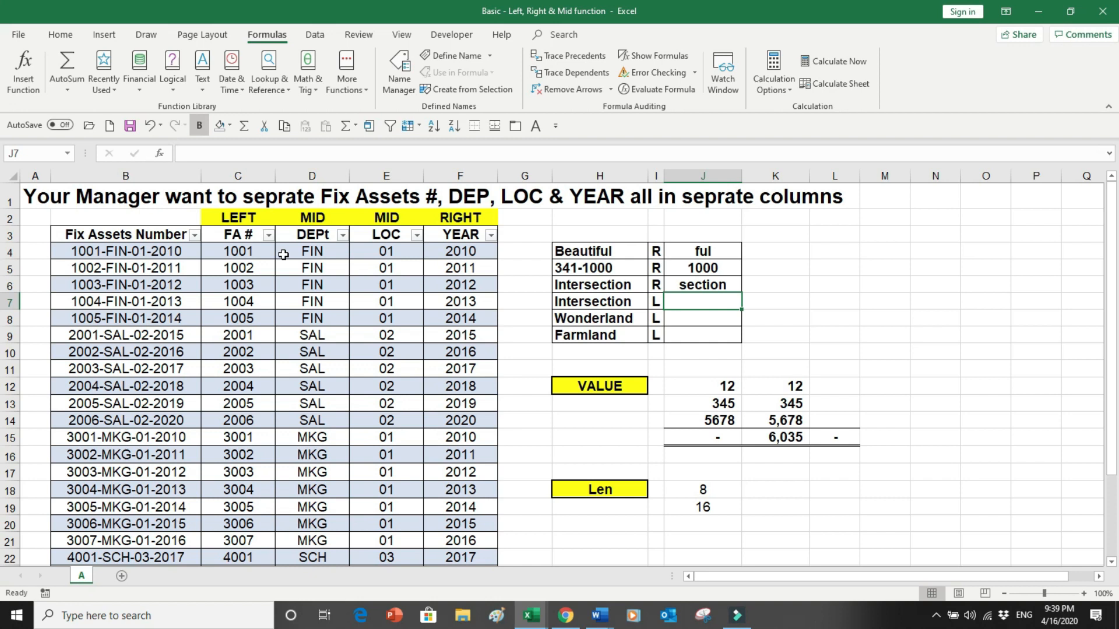
- In J7, enter a LEFT formula returning the first 5 characters of Intersection in H7
{"action": "type", "text": "="}
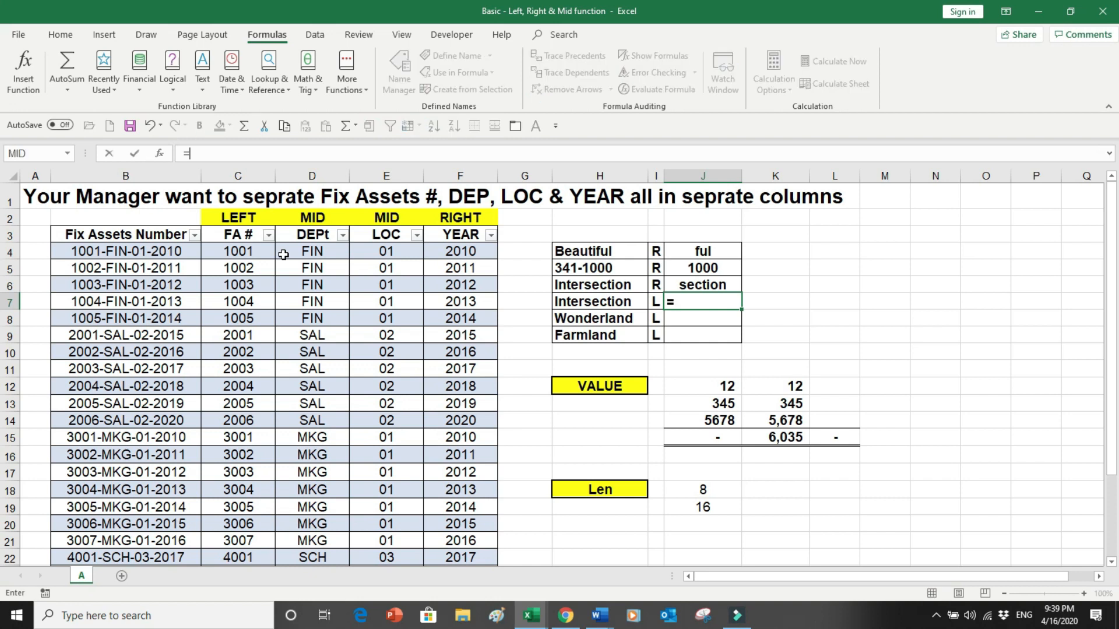
{"action": "type", "text": "left("}
{"action": "key", "text": "Left"}
{"action": "key", "text": "Left"}
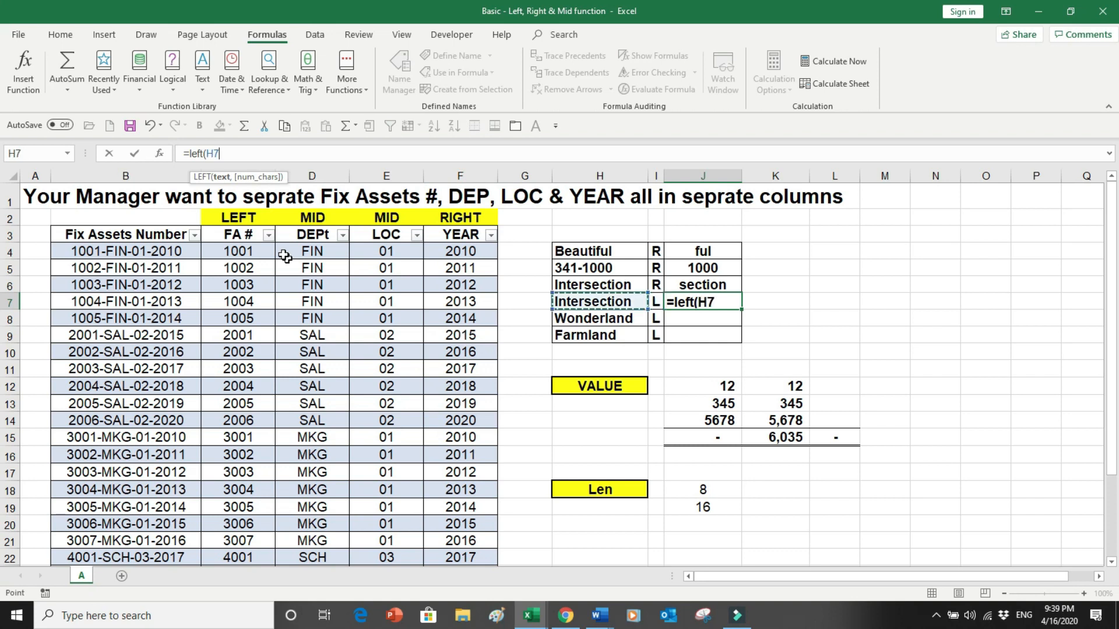
{"action": "type", "text": ",5"}
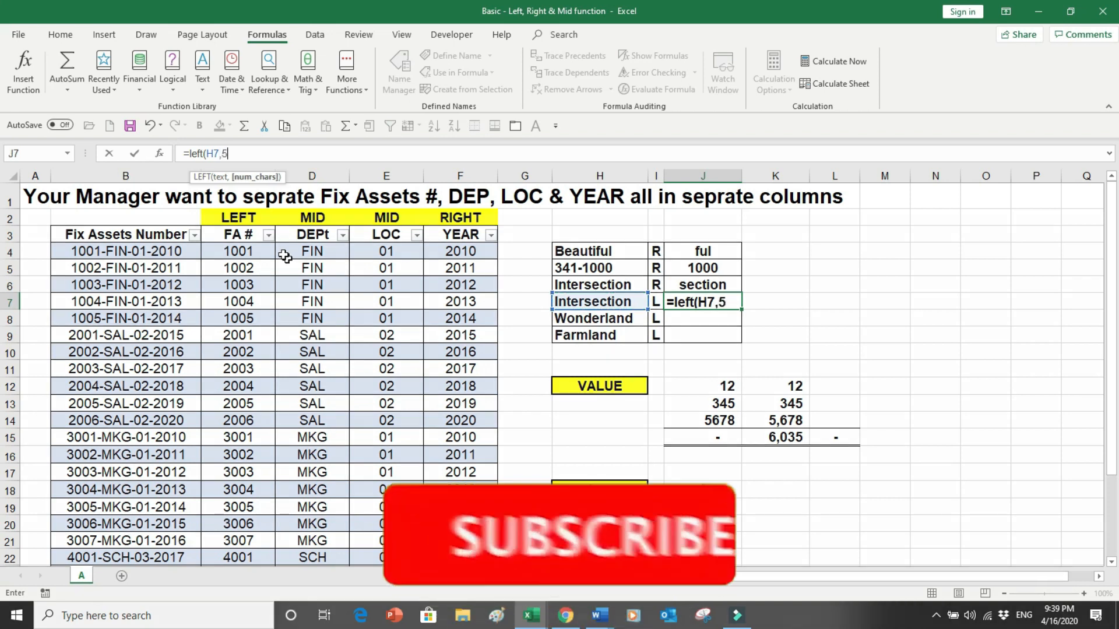
{"action": "type", "text": ")"}
{"action": "key", "text": "Return"}
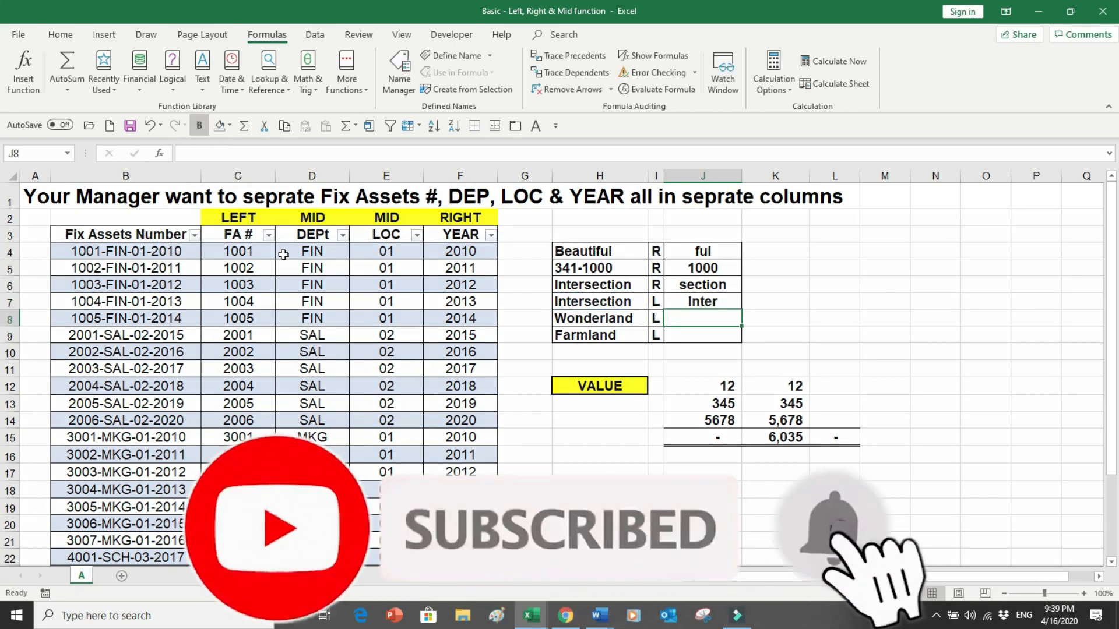
- Fill the LEFT formula from J7 down through J9
{"action": "left_click", "coordinate": [701, 302]}
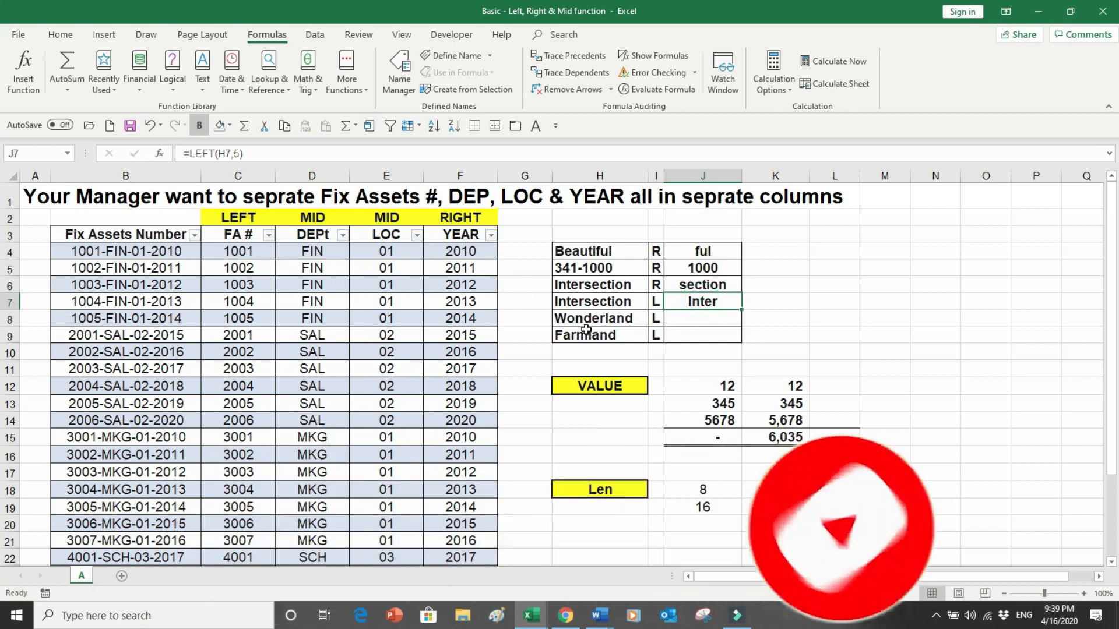
{"action": "left_click", "coordinate": [702, 302]}
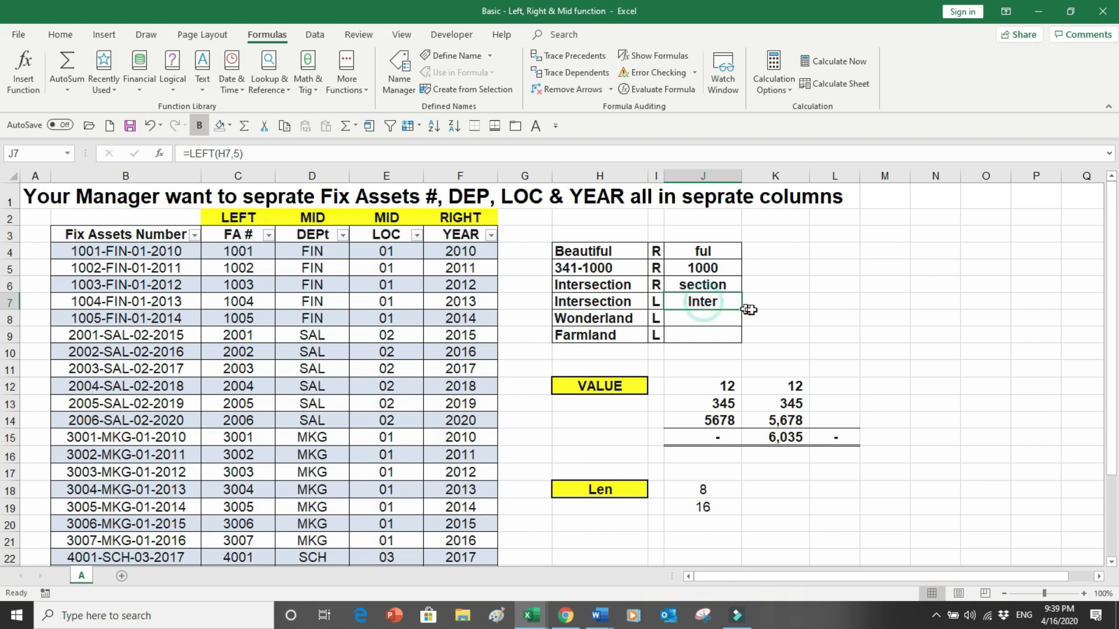
{"action": "left_click_drag", "start_coordinate": [741, 310], "coordinate": [741, 343]}
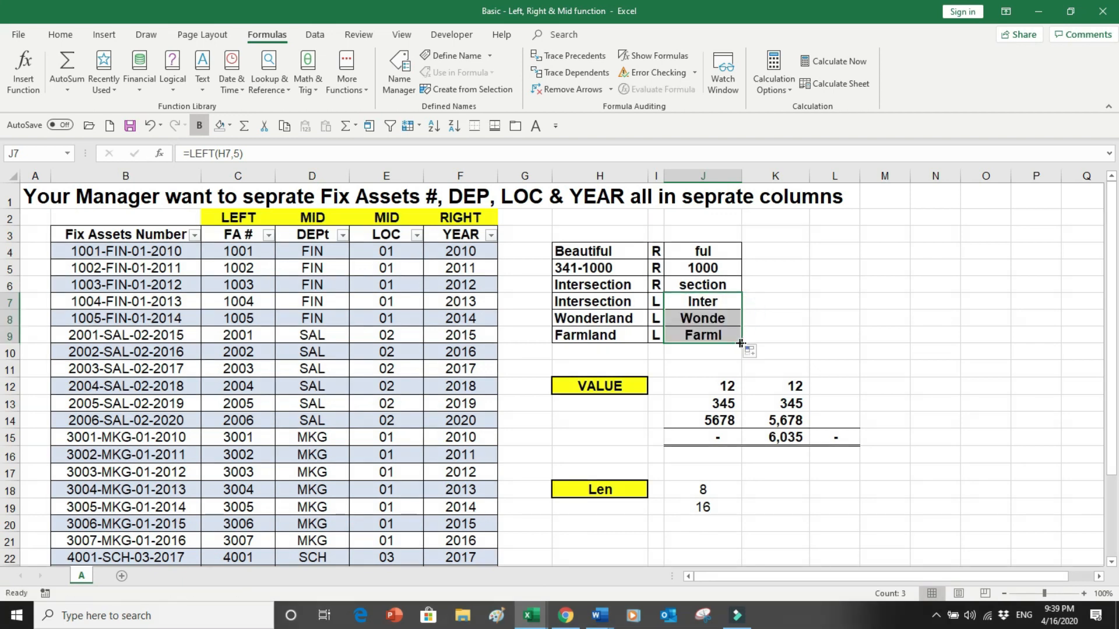
- Edit the J8 formula to return the first 6 characters of Wonderland
{"action": "left_click", "coordinate": [708, 319]}
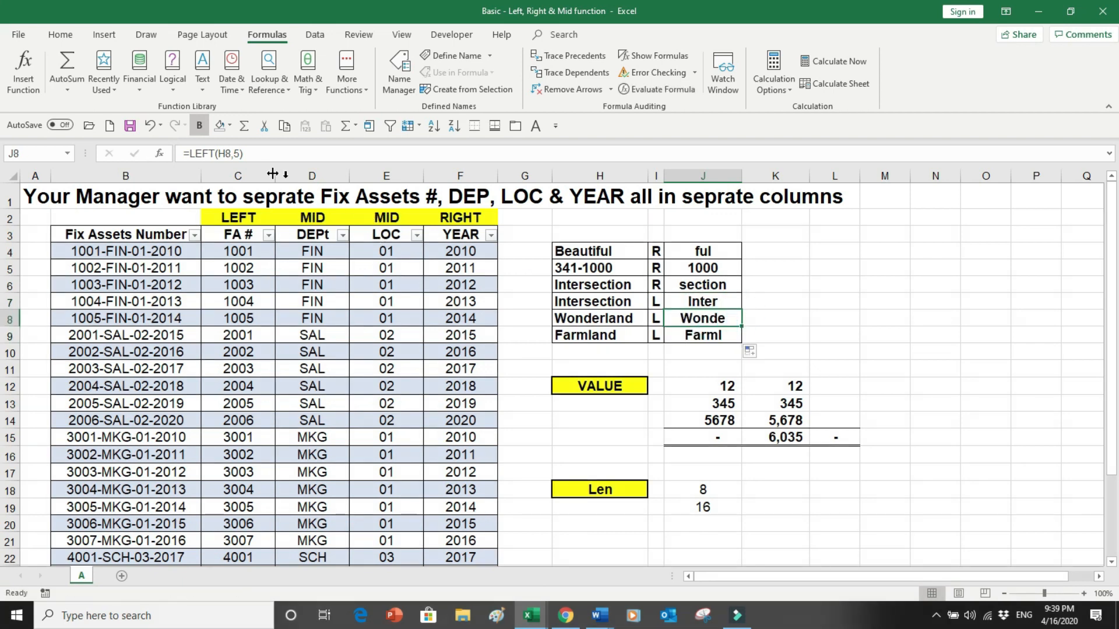
{"action": "left_click", "coordinate": [240, 154]}
{"action": "key", "text": "BackSpace"}
{"action": "type", "text": "6"}
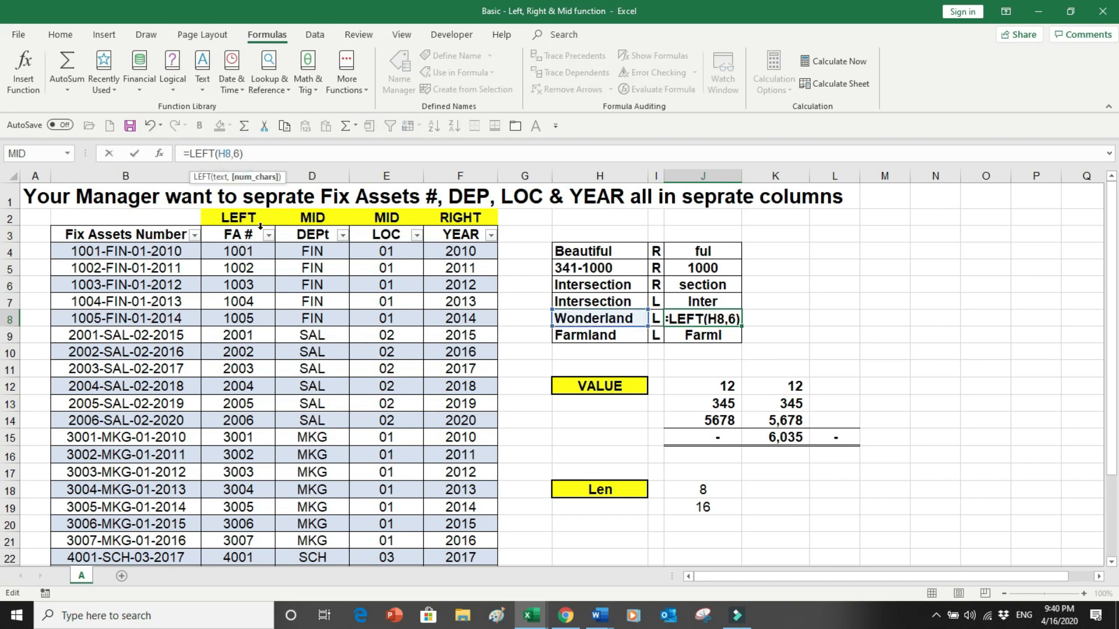
{"action": "key", "text": "Return"}
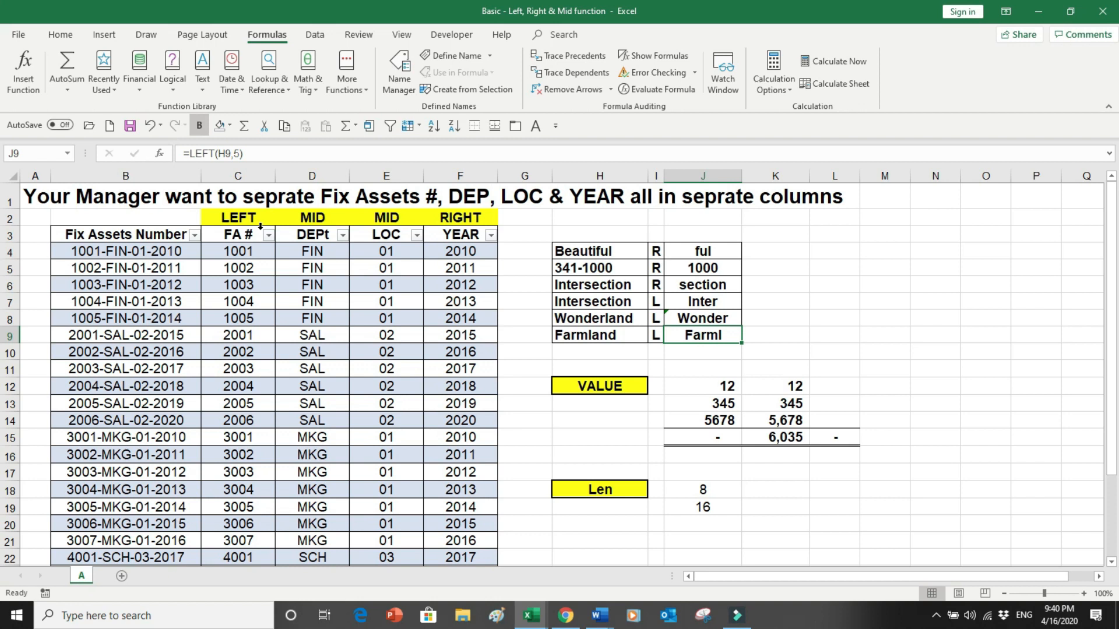
- Edit the J9 formula to return the first 4 characters of Farmland
{"action": "left_click", "coordinate": [232, 155]}
{"action": "key", "text": "Delete"}
{"action": "type", "text": "4"}
{"action": "key", "text": "Return"}
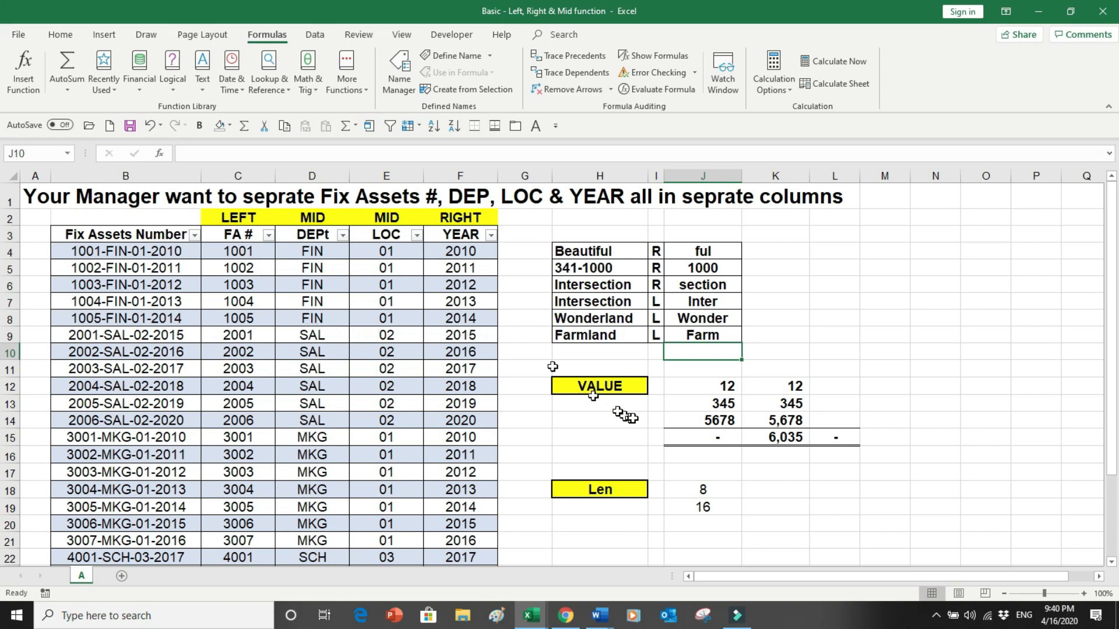
- Clear the total cells J15:L15 below the VALUE sample numbers
{"action": "left_click", "coordinate": [718, 386]}
{"action": "left_click_drag", "start_coordinate": [717, 437], "coordinate": [858, 436]}
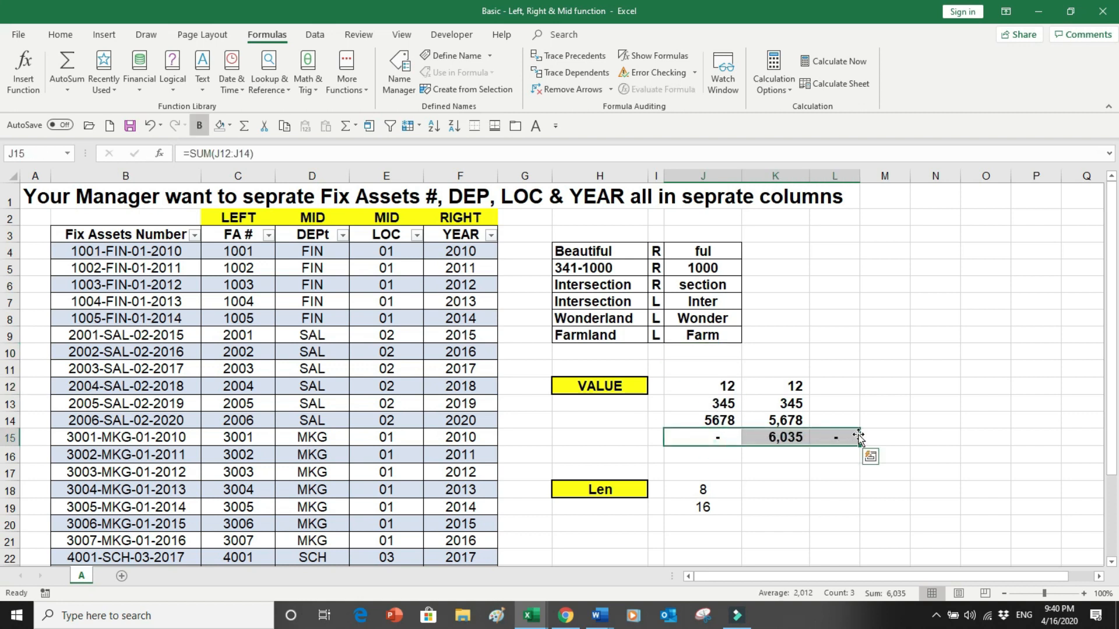
{"action": "key", "text": "Delete"}
{"action": "left_click", "coordinate": [778, 436]}
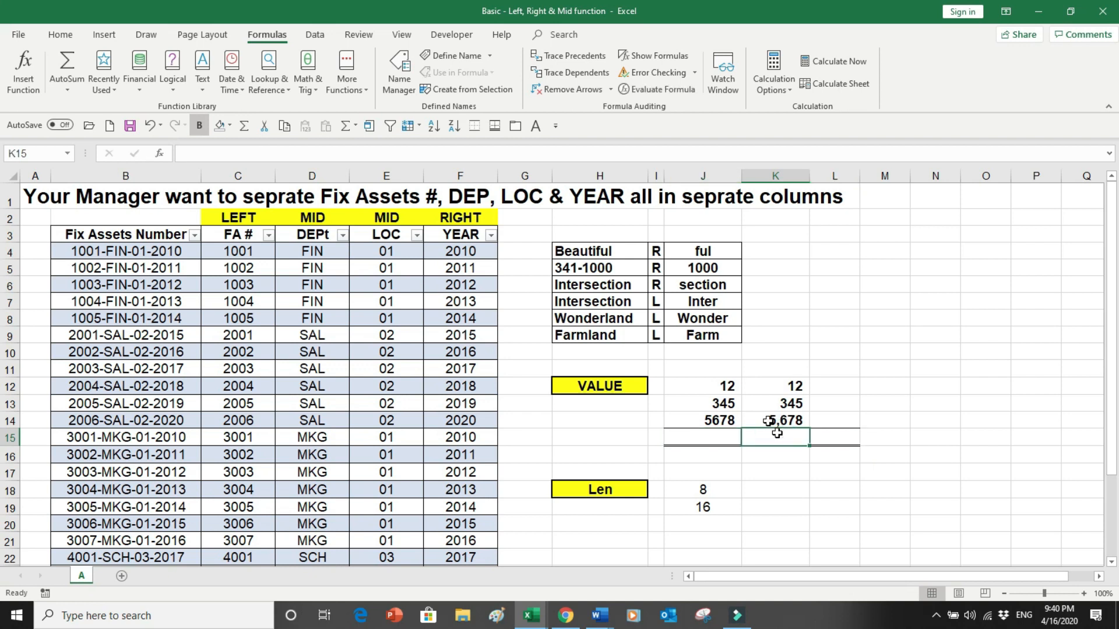
- Insert an AutoSum total of K12:K14 in K15 and copy it into J15
{"action": "left_click", "coordinate": [59, 36]}
{"action": "left_click", "coordinate": [837, 55]}
{"action": "left_click", "coordinate": [837, 55]}
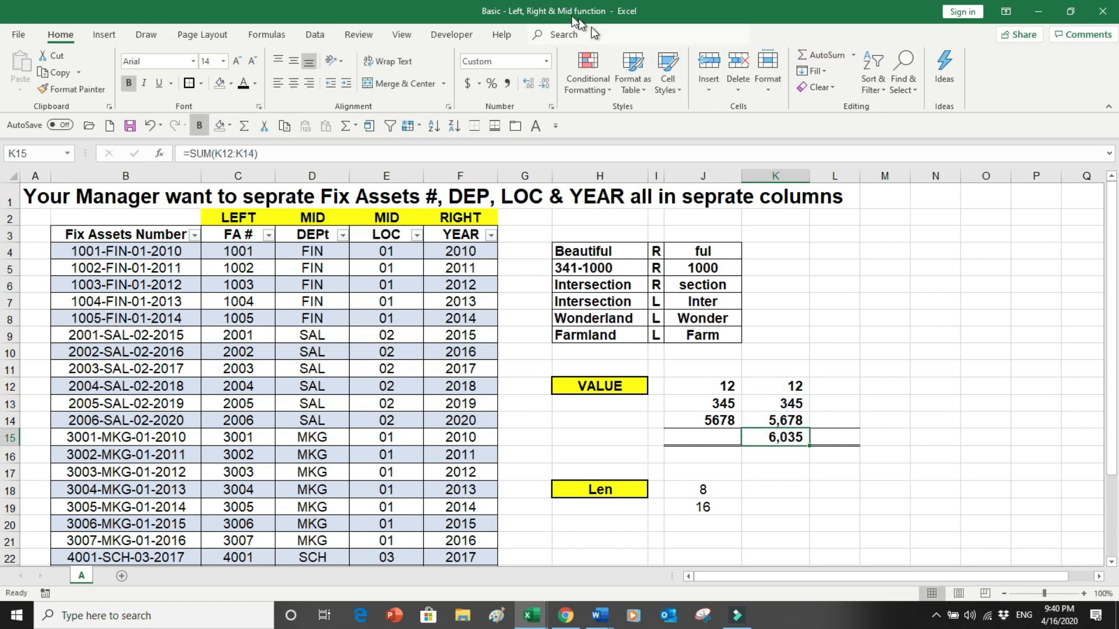
{"action": "left_click", "coordinate": [59, 75]}
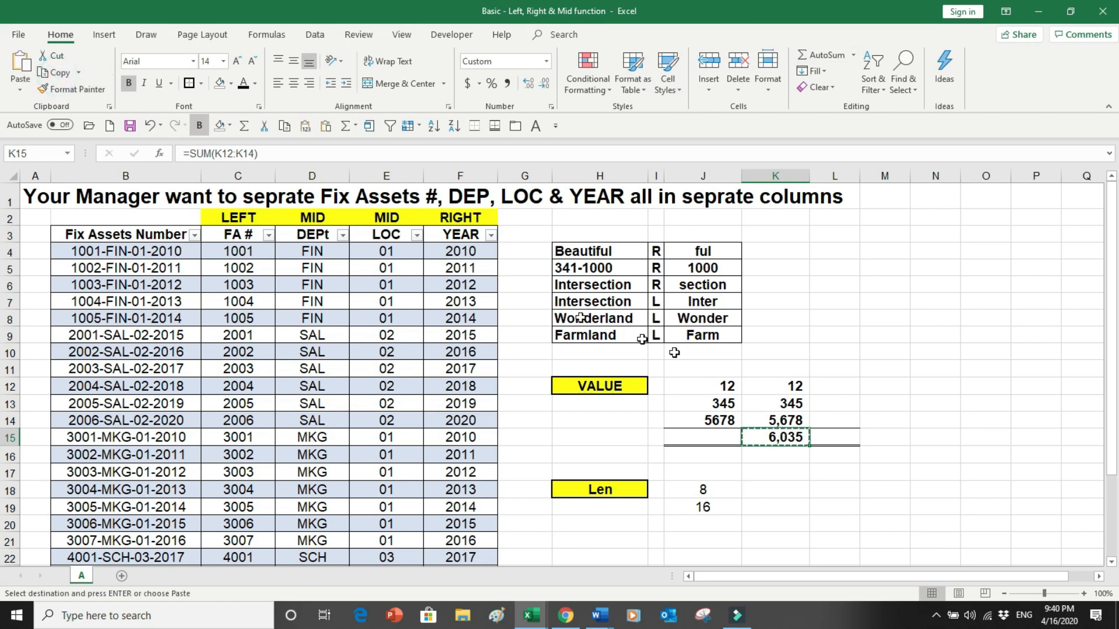
{"action": "left_click", "coordinate": [721, 437]}
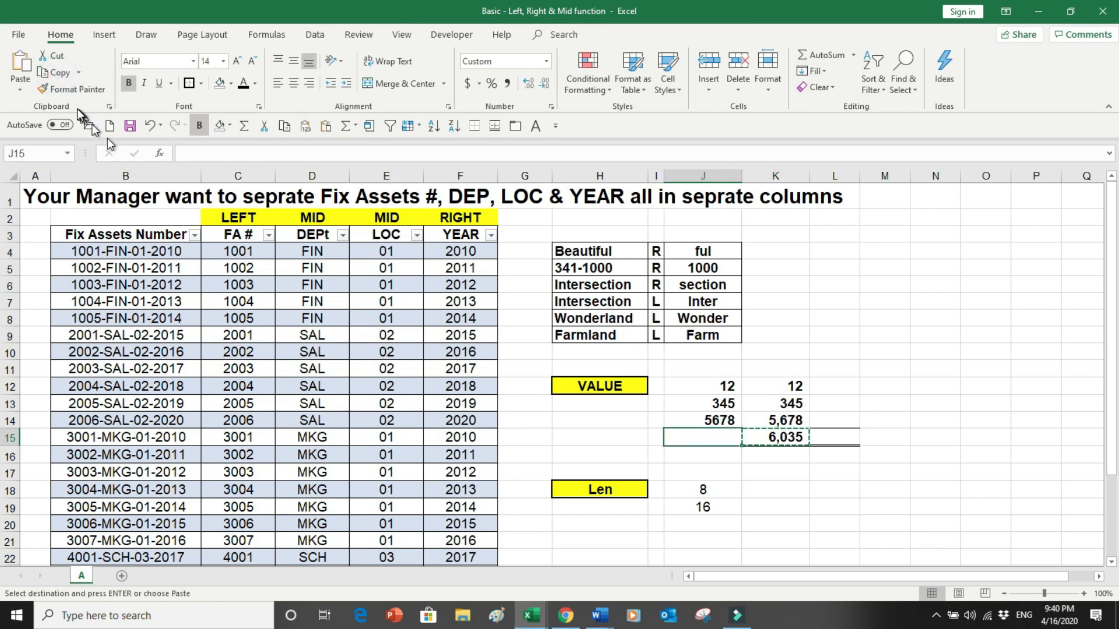
{"action": "left_click", "coordinate": [19, 65]}
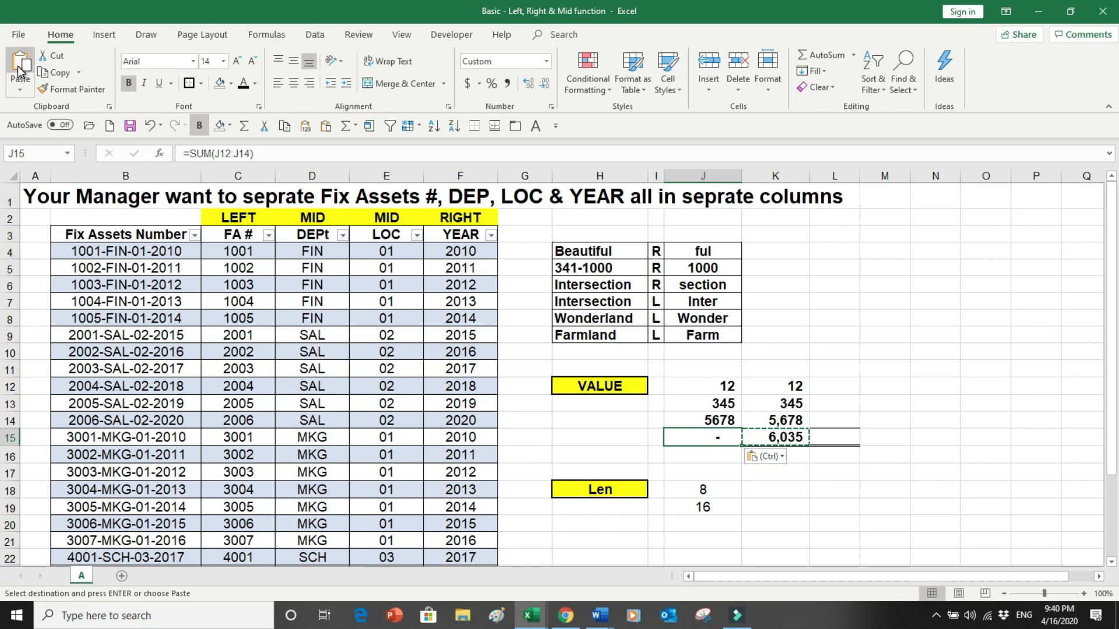
{"action": "key", "text": "Escape"}
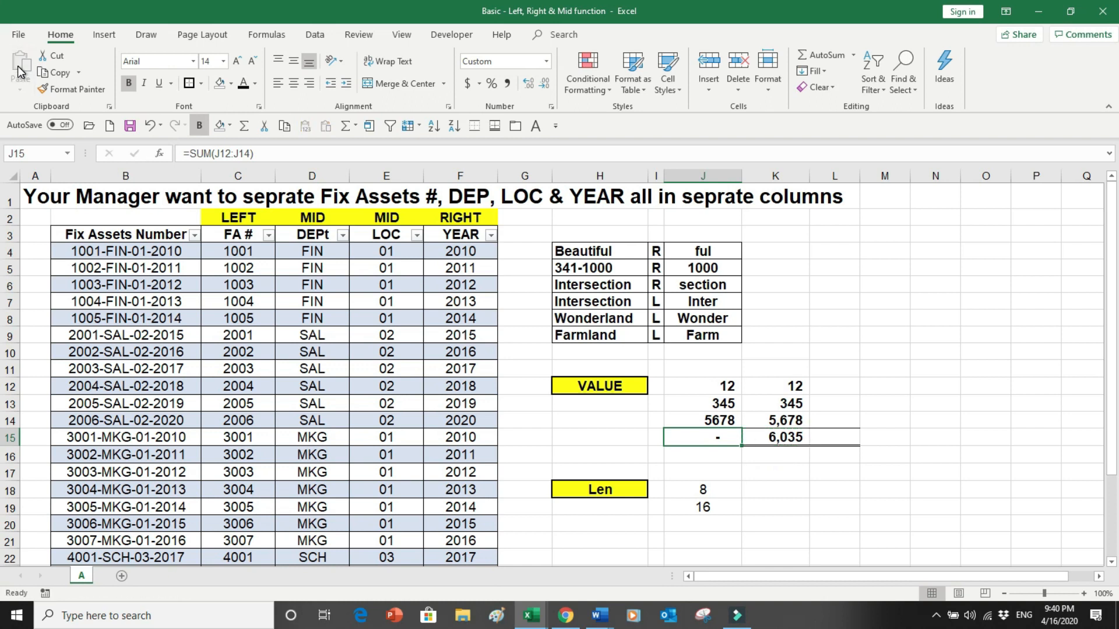
- Compare the text numbers in J12:J14 with the real numbers in K12:K14 by selecting each range
{"action": "left_click_drag", "start_coordinate": [708, 388], "coordinate": [721, 421]}
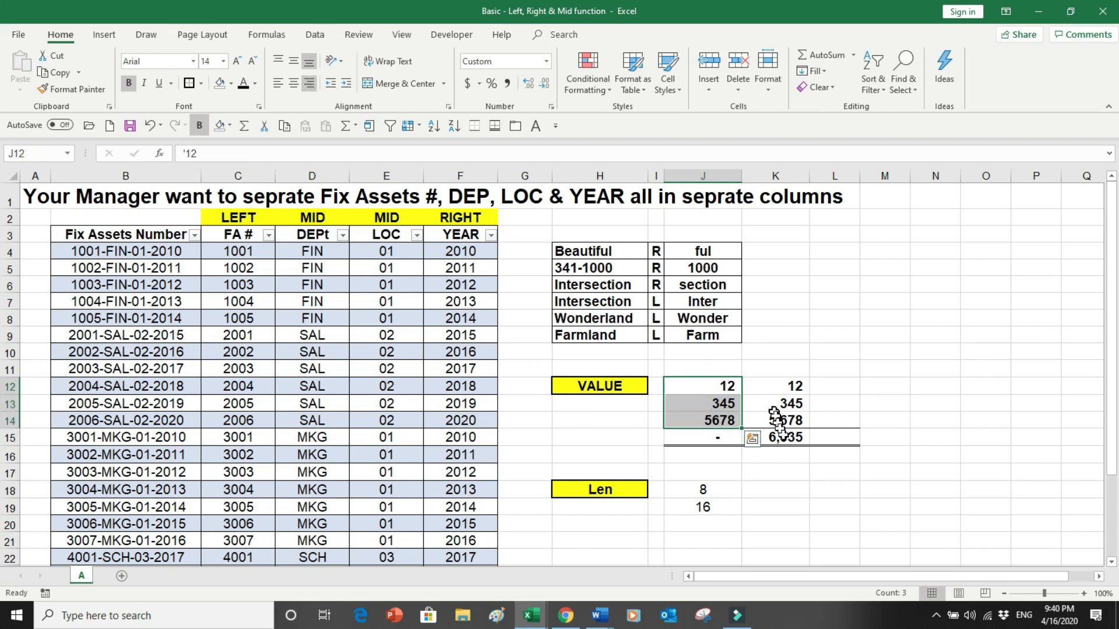
{"action": "left_click", "coordinate": [781, 436]}
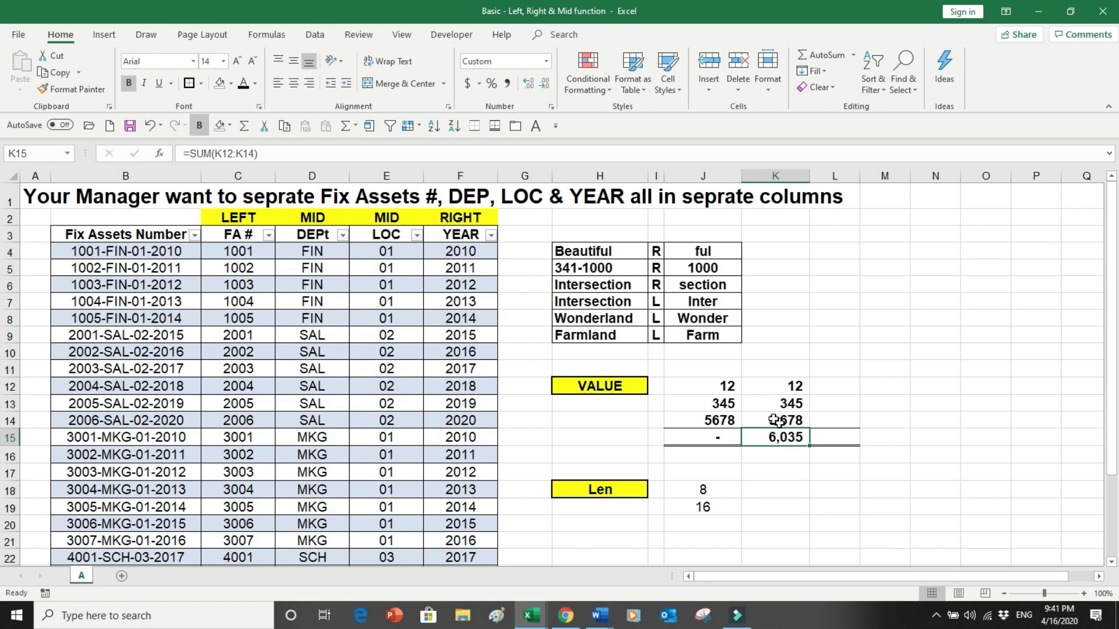
{"action": "left_click_drag", "start_coordinate": [716, 383], "coordinate": [716, 417]}
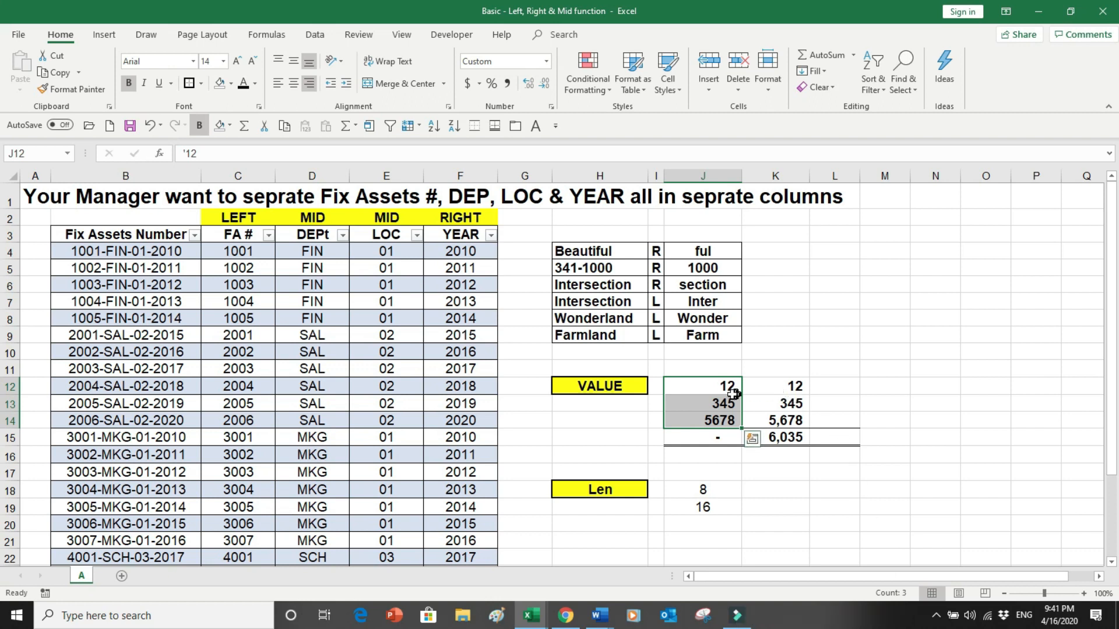
{"action": "left_click_drag", "start_coordinate": [767, 385], "coordinate": [776, 408]}
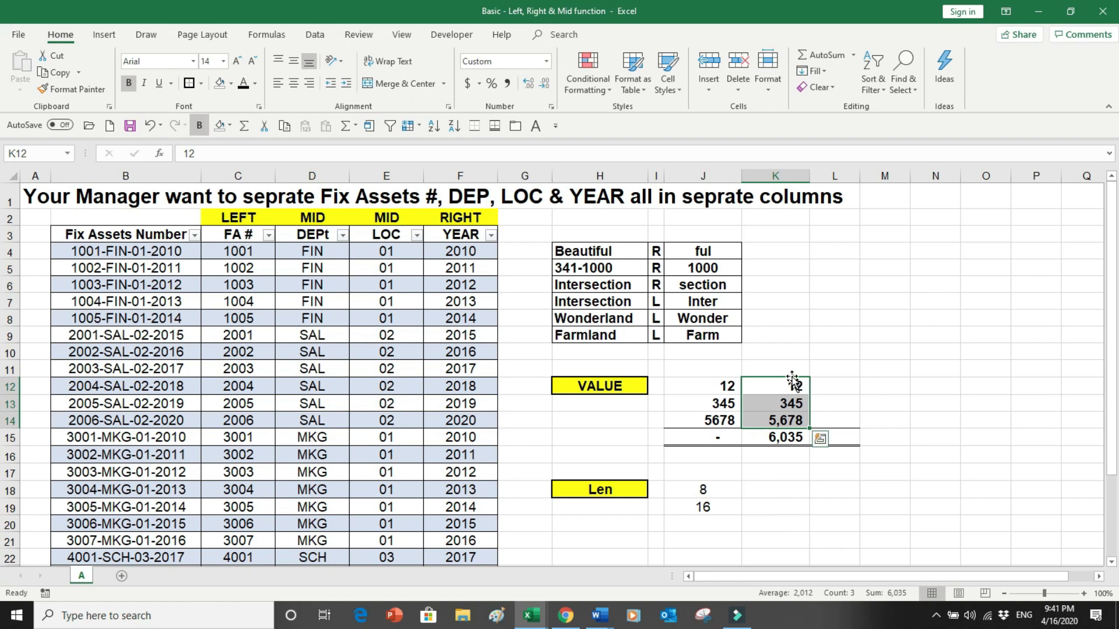
{"action": "left_click_drag", "start_coordinate": [790, 369], "coordinate": [787, 458]}
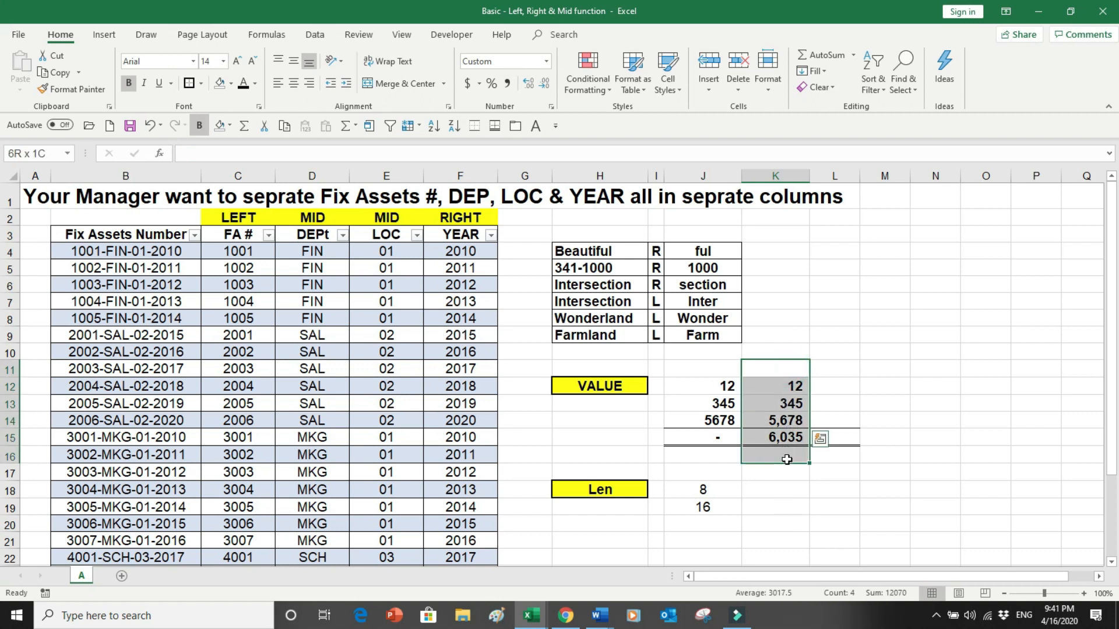
{"action": "left_click_drag", "start_coordinate": [719, 369], "coordinate": [719, 445]}
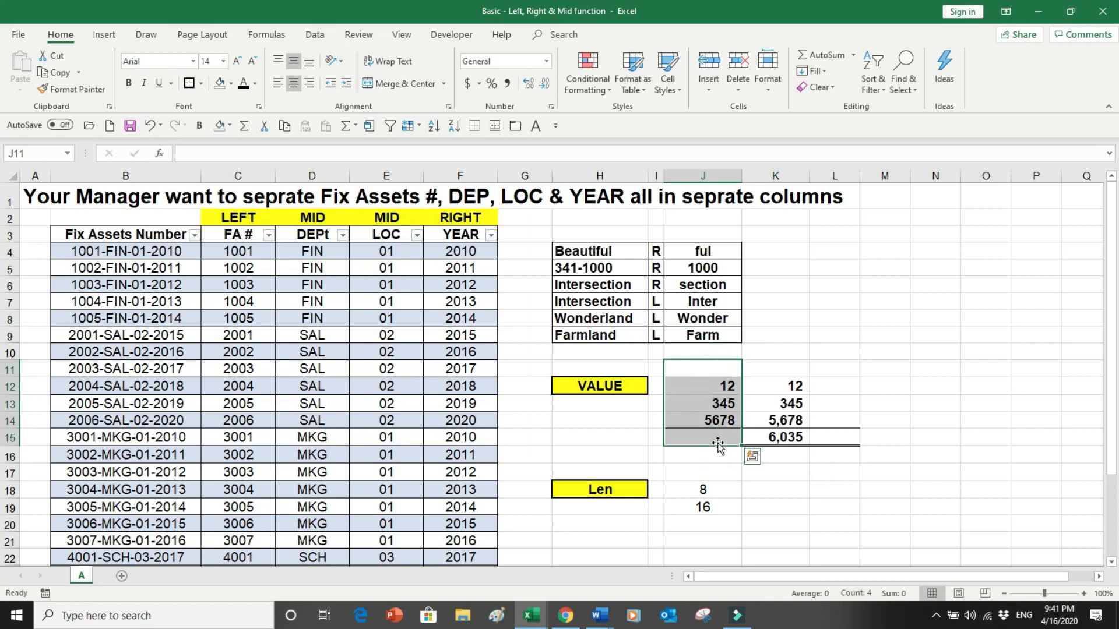
- In L12, insert a VALUE function converting J12 to a number and fill it down through L14
{"action": "left_click", "coordinate": [834, 387]}
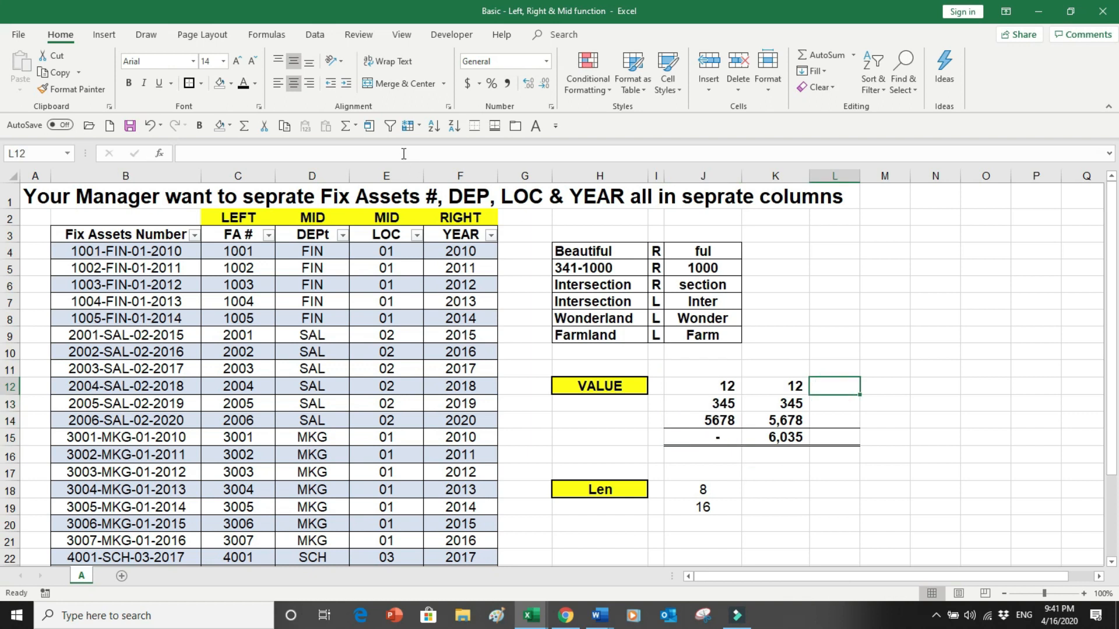
{"action": "left_click", "coordinate": [266, 35]}
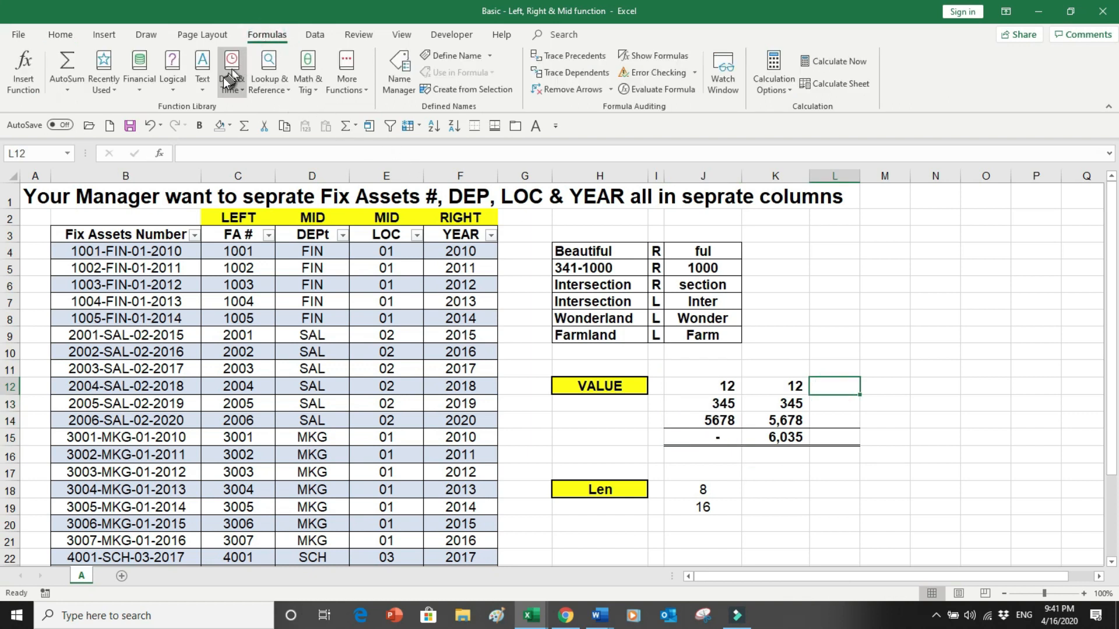
{"action": "left_click", "coordinate": [201, 76]}
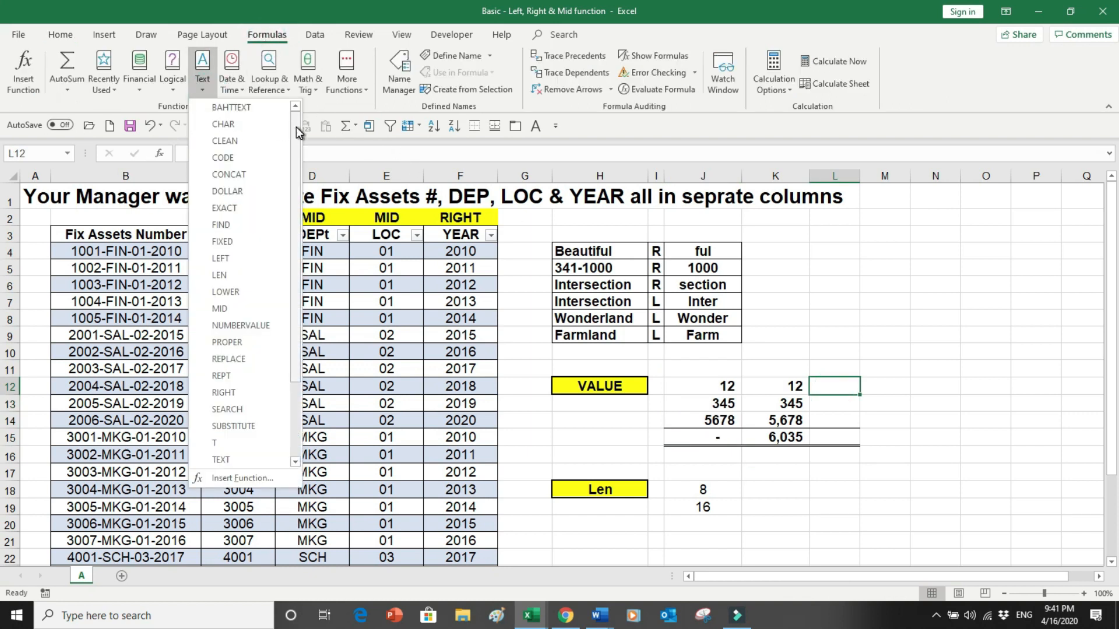
{"action": "left_click_drag", "start_coordinate": [297, 132], "coordinate": [297, 208]}
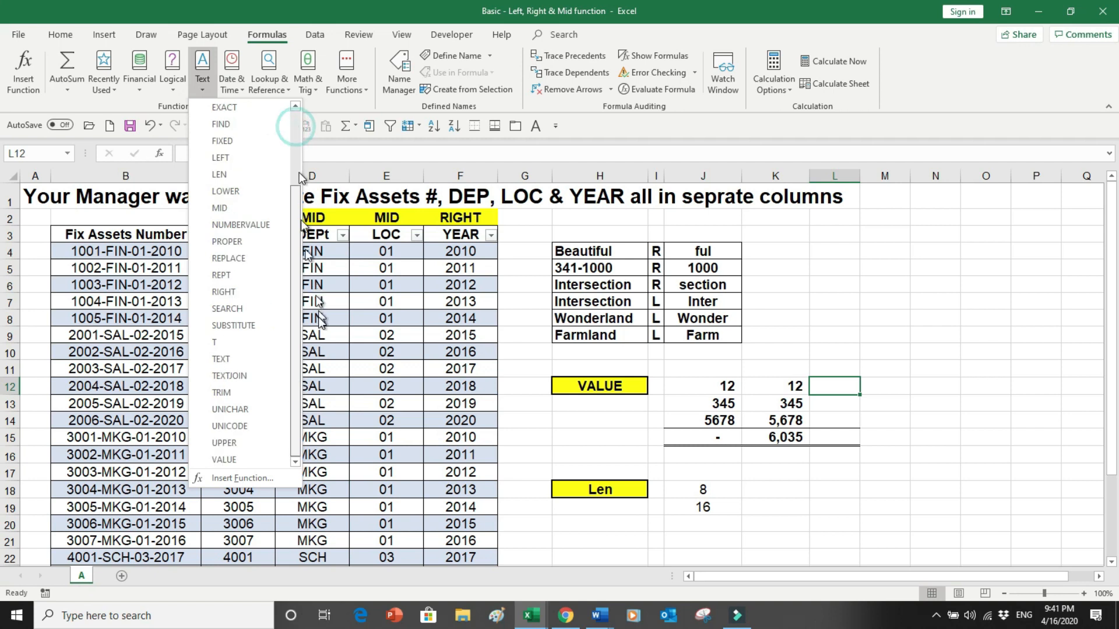
{"action": "left_click", "coordinate": [235, 460]}
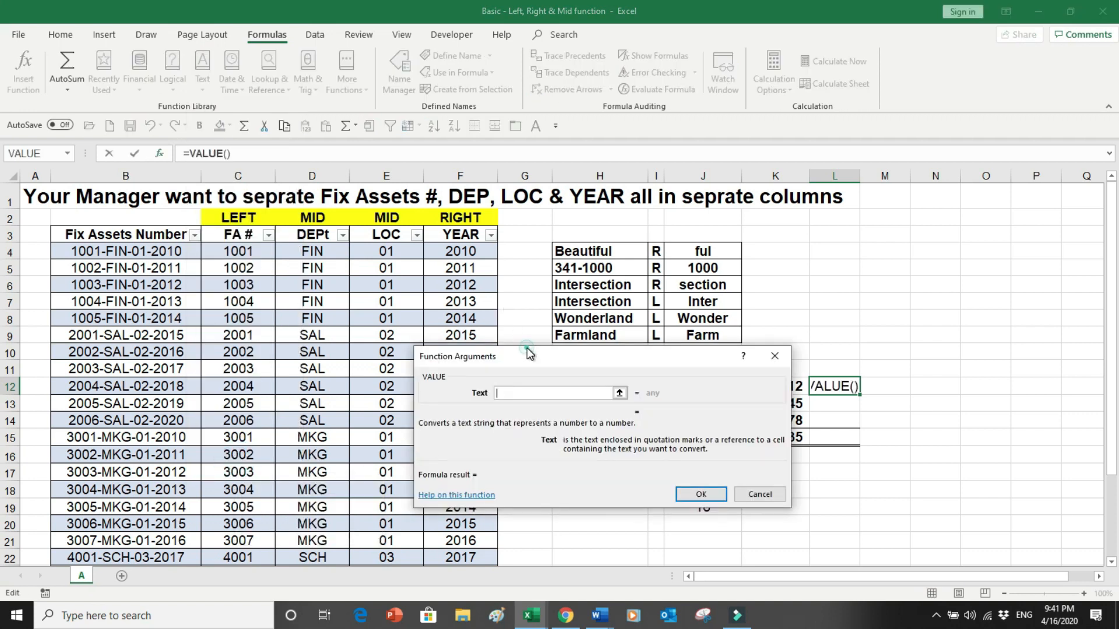
{"action": "left_click_drag", "start_coordinate": [526, 352], "coordinate": [645, 185]}
{"action": "left_click", "coordinate": [699, 386]}
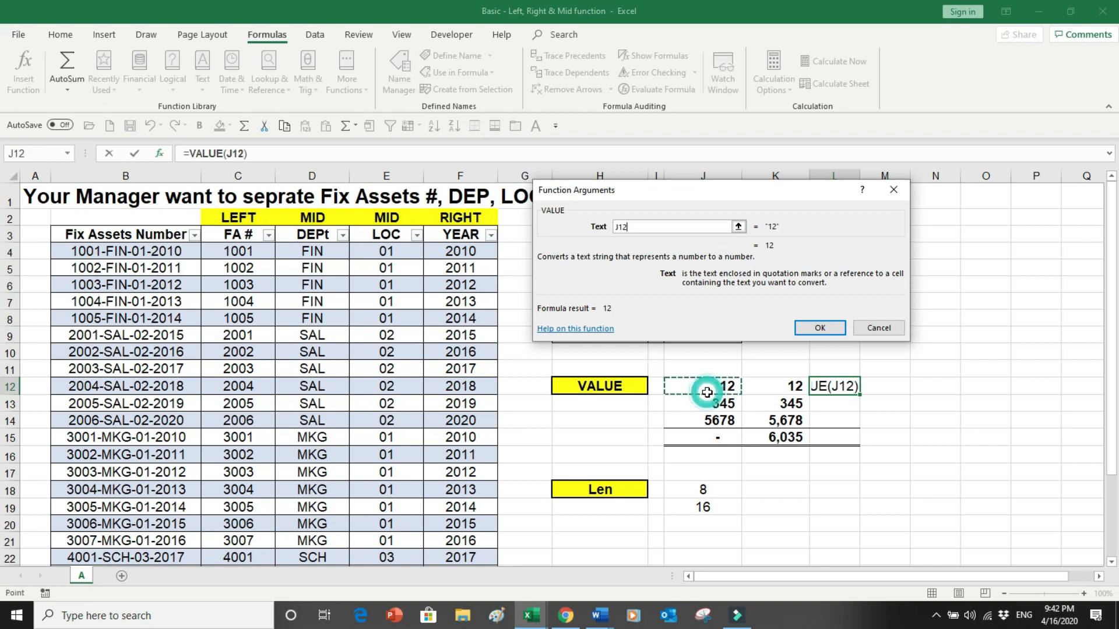
{"action": "left_click", "coordinate": [819, 328]}
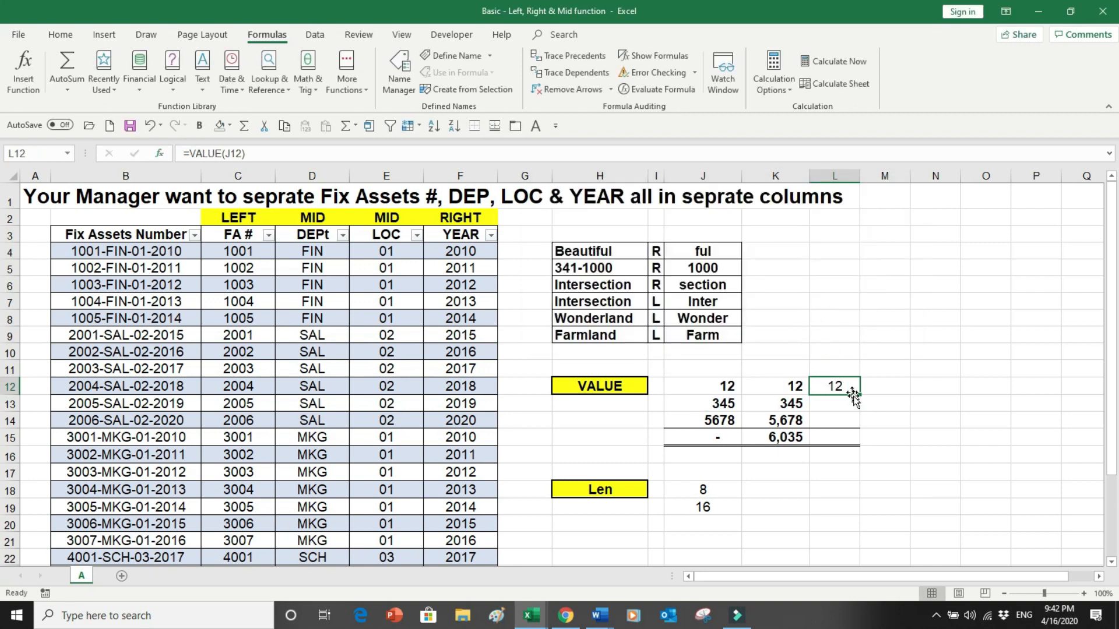
{"action": "left_click_drag", "start_coordinate": [861, 397], "coordinate": [843, 443]}
- Extend the SUM total into L15 and format L12:L14 with comma style and no decimals
{"action": "left_click", "coordinate": [790, 438]}
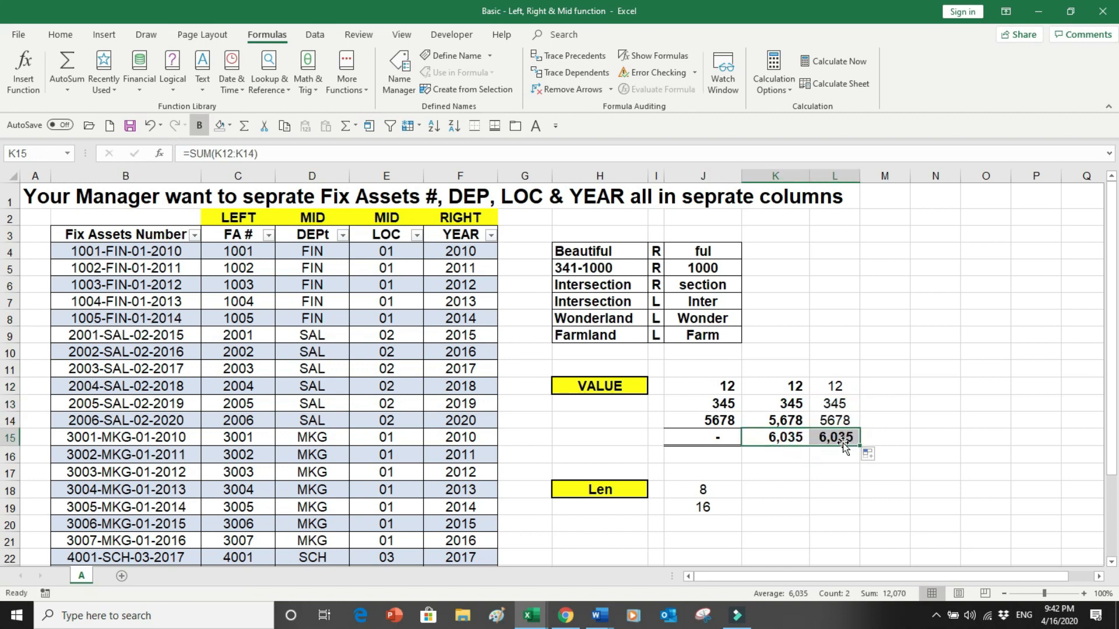
{"action": "left_click_drag", "start_coordinate": [816, 389], "coordinate": [832, 422]}
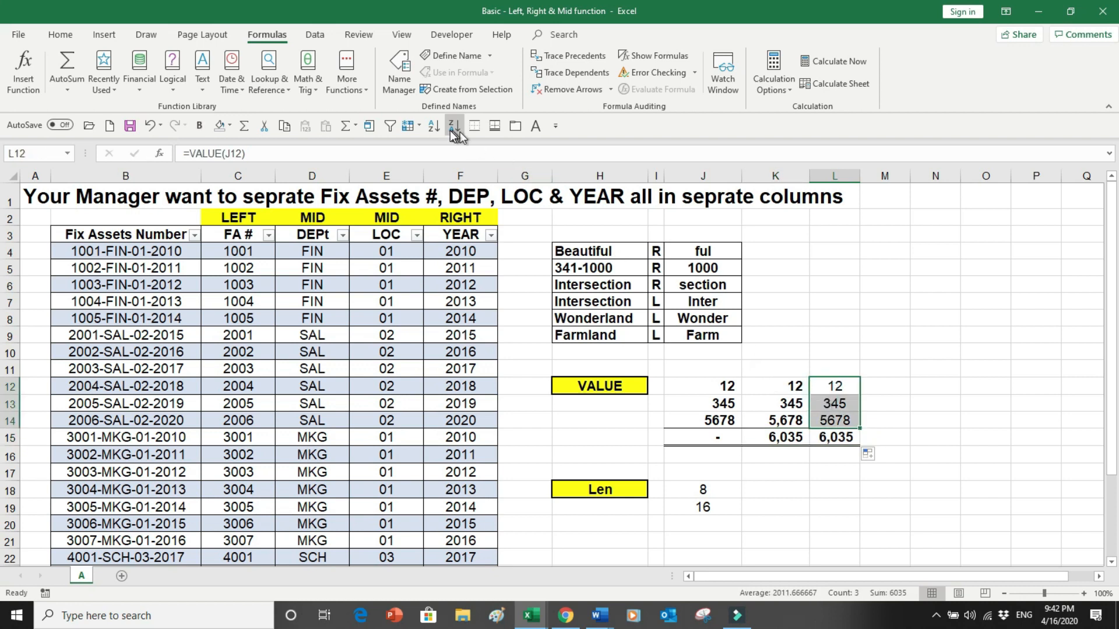
{"action": "left_click", "coordinate": [68, 36]}
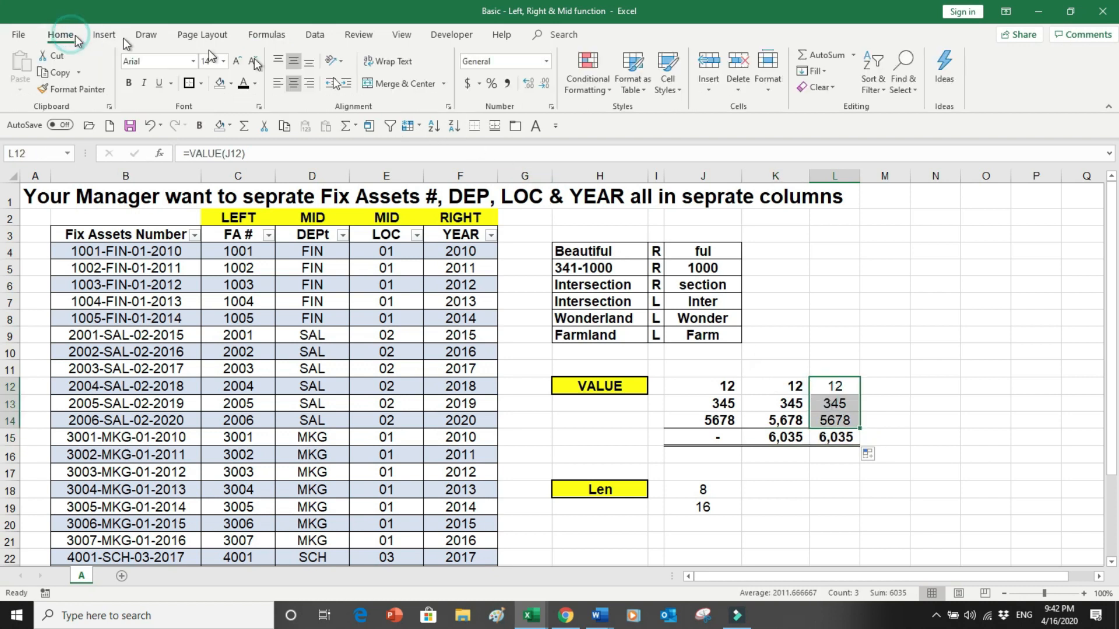
{"action": "left_click", "coordinate": [507, 83]}
{"action": "left_click", "coordinate": [544, 83]}
{"action": "left_click", "coordinate": [544, 83]}
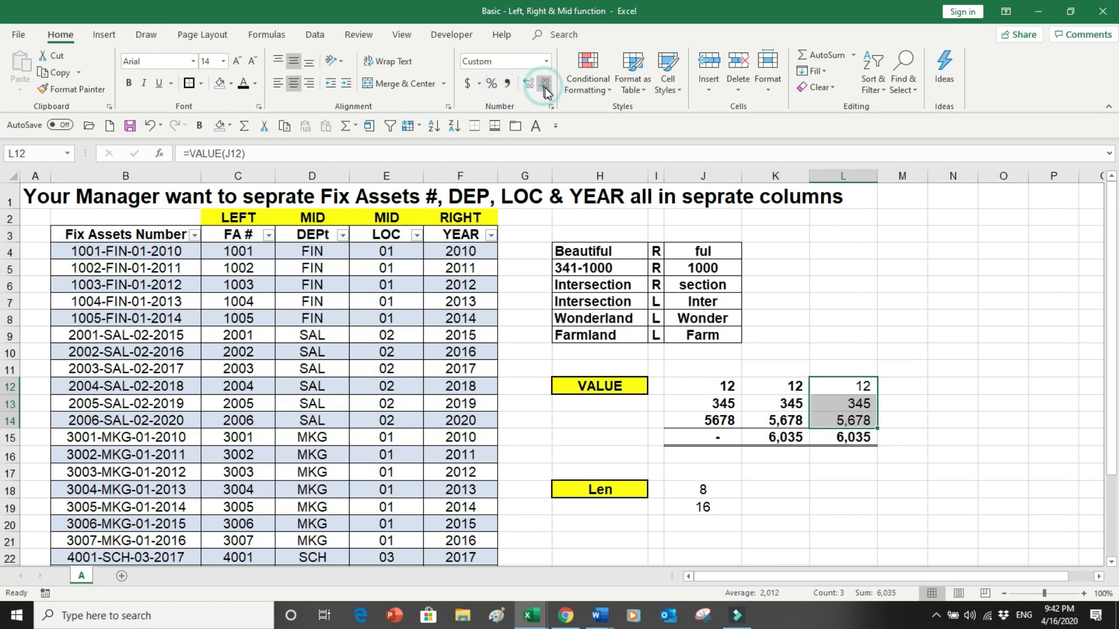
- Delete the value in J12 to test the VALUE formula, then undo the deletion
{"action": "left_click", "coordinate": [851, 489]}
{"action": "left_click", "coordinate": [847, 387]}
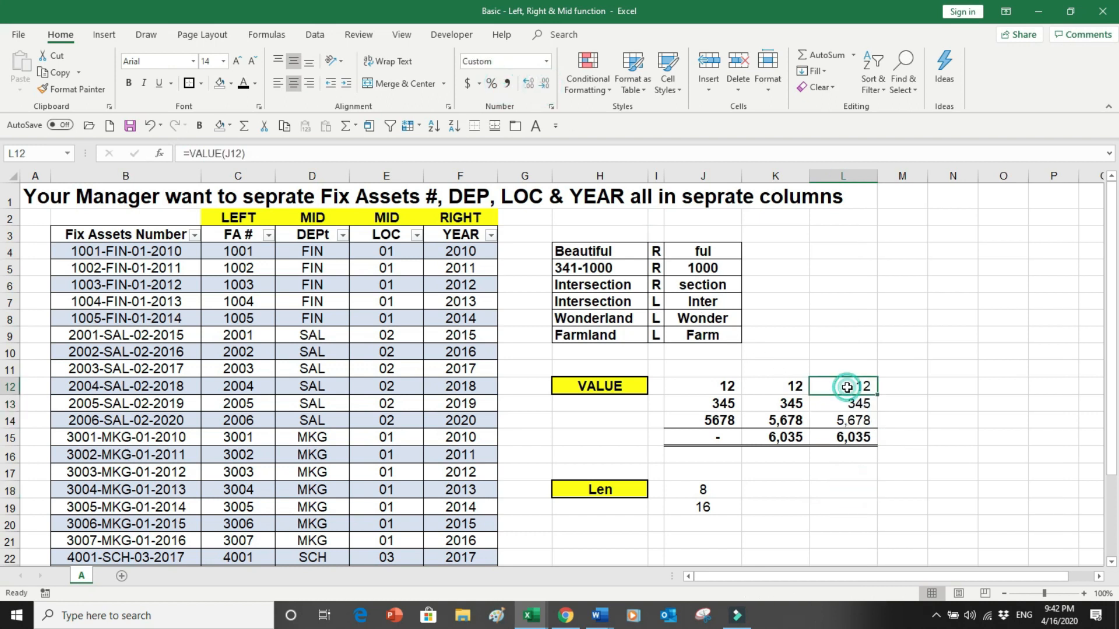
{"action": "left_click", "coordinate": [728, 387]}
{"action": "key", "text": "Delete"}
{"action": "key", "text": "ctrl+z"}
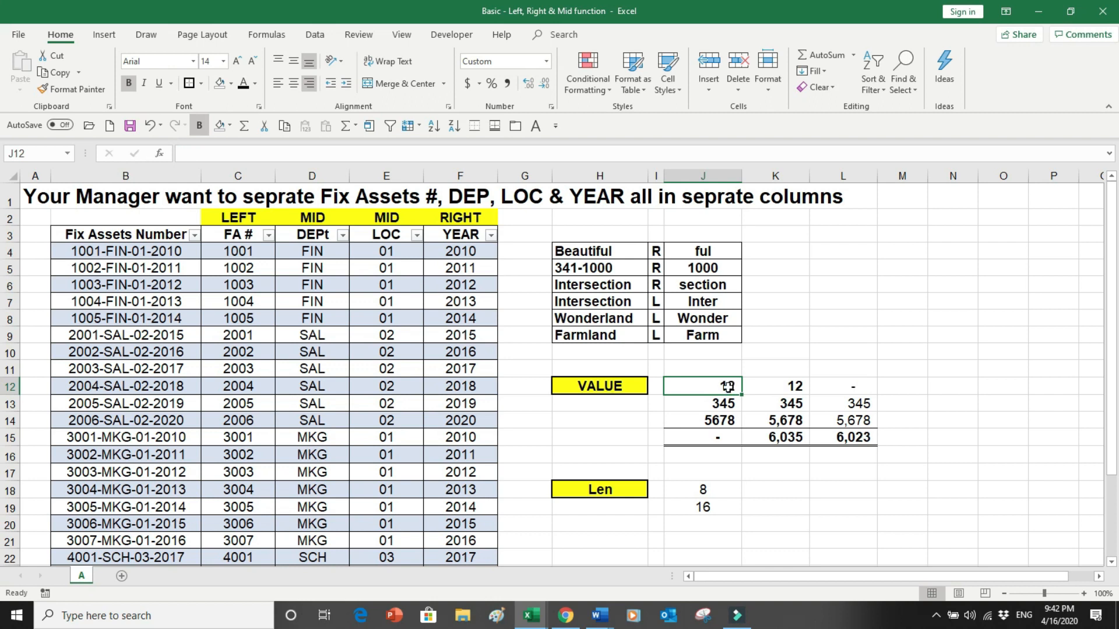
- Copy L12:L14 and paste them back in place as values only
{"action": "left_click_drag", "start_coordinate": [856, 391], "coordinate": [854, 426]}
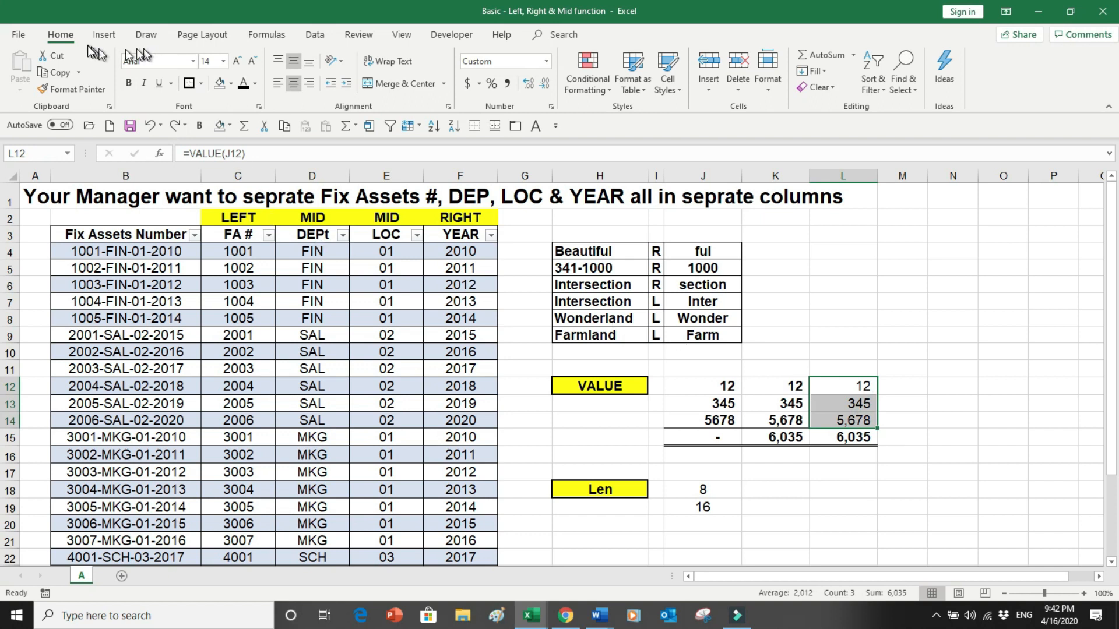
{"action": "left_click", "coordinate": [54, 72]}
{"action": "left_click", "coordinate": [20, 90]}
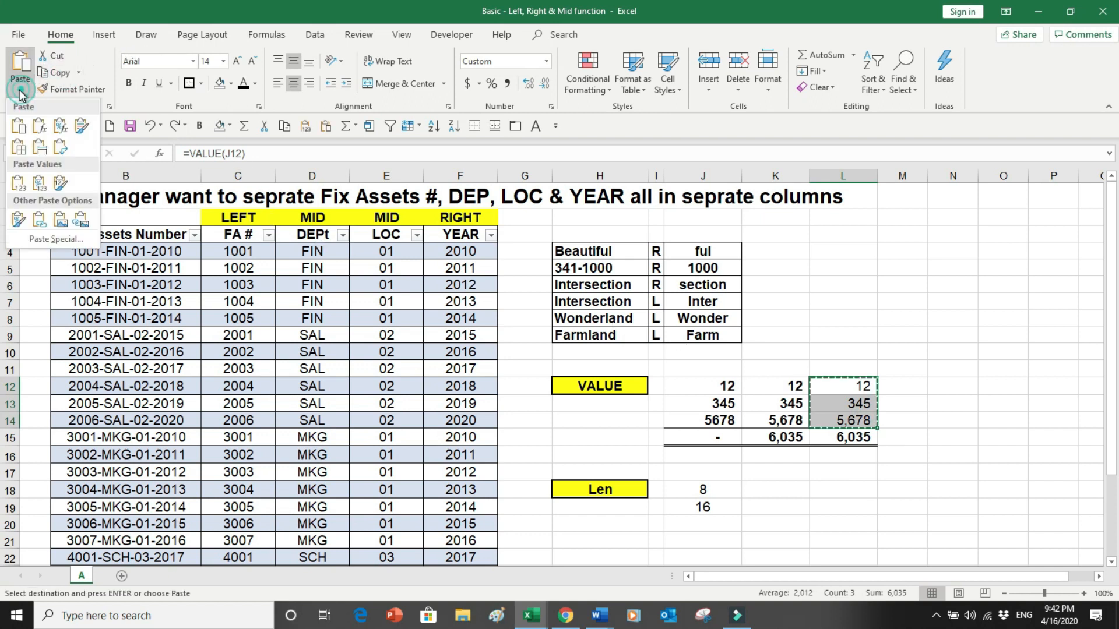
{"action": "left_click", "coordinate": [21, 185]}
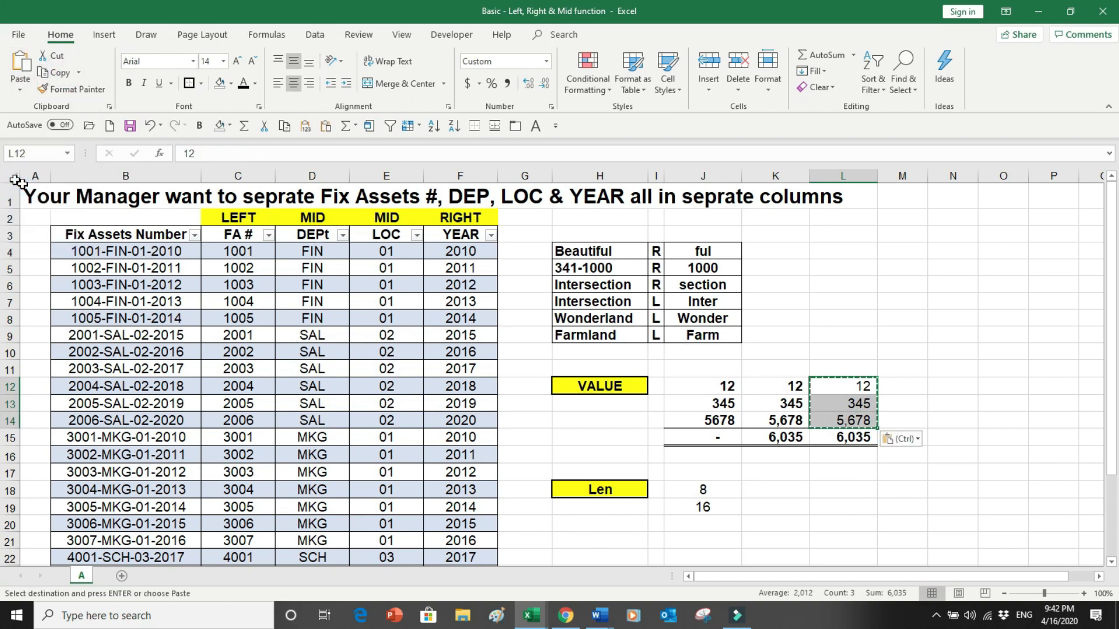
{"action": "key", "text": "Escape"}
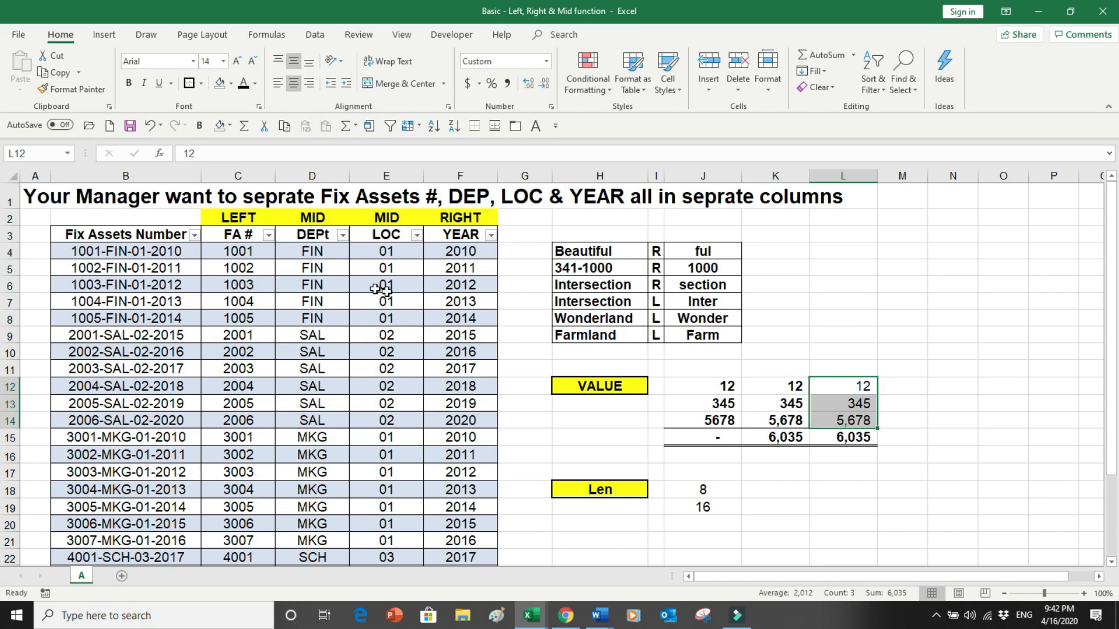
- Delete the text numbers in J12:J14 and undo the deletion
{"action": "left_click_drag", "start_coordinate": [678, 395], "coordinate": [694, 417]}
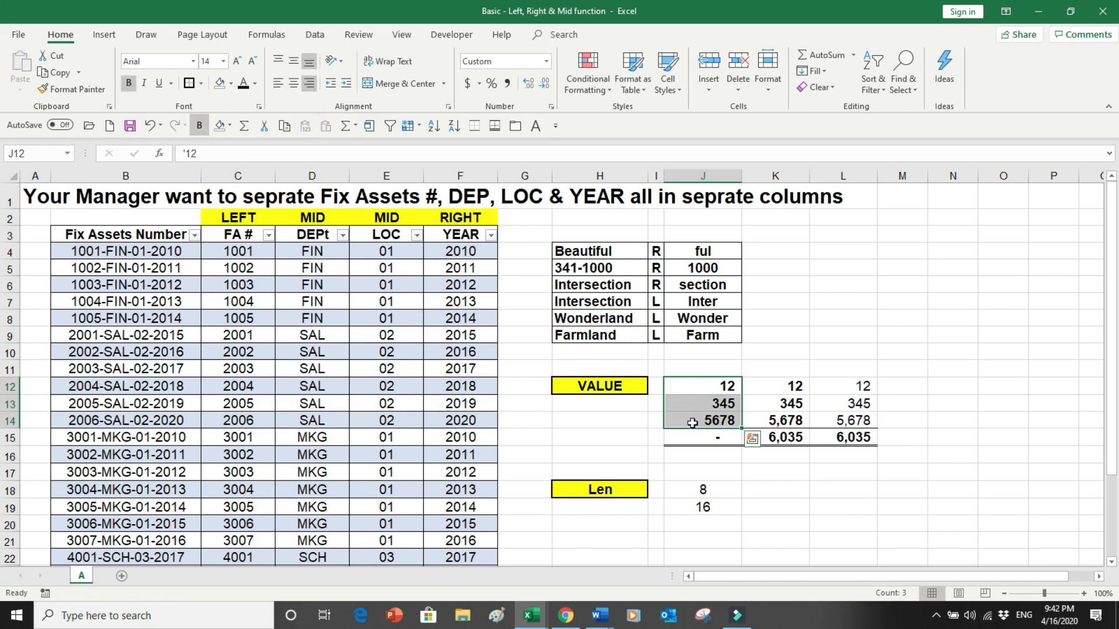
{"action": "key", "text": "Delete"}
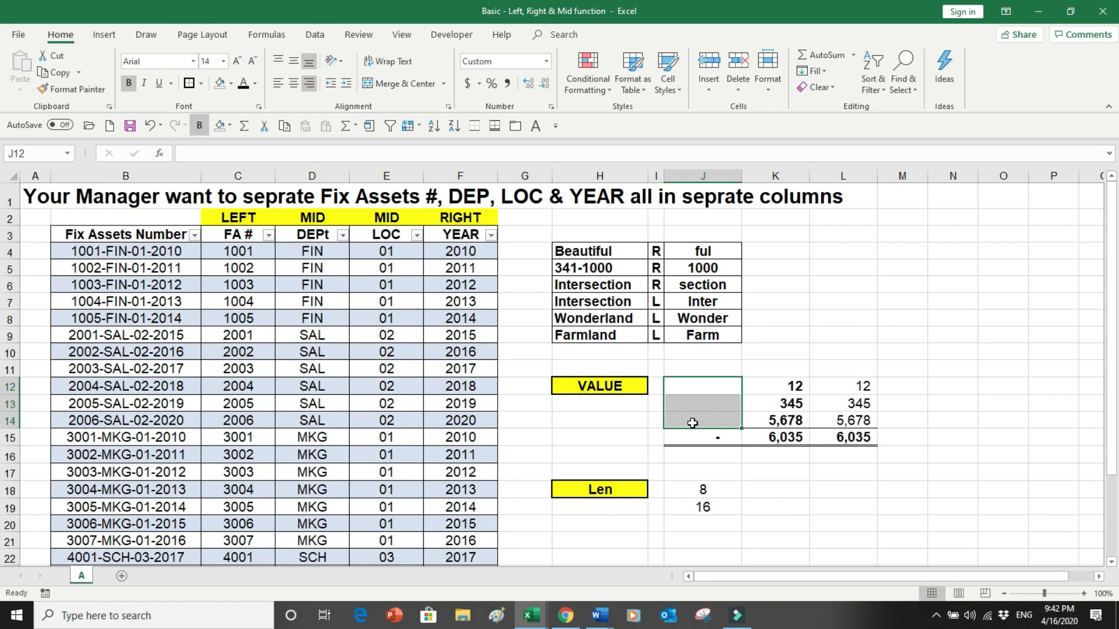
{"action": "key", "text": "ctrl+z"}
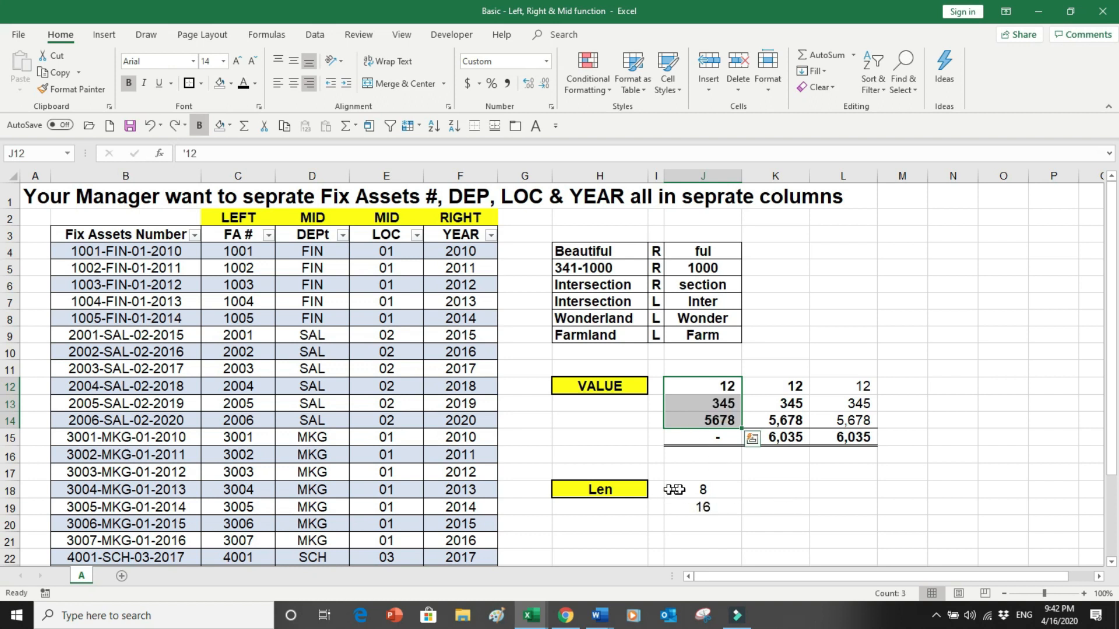
- Inspect the Wonderland text in H8 and the LEN formula in J18
{"action": "left_click", "coordinate": [592, 321]}
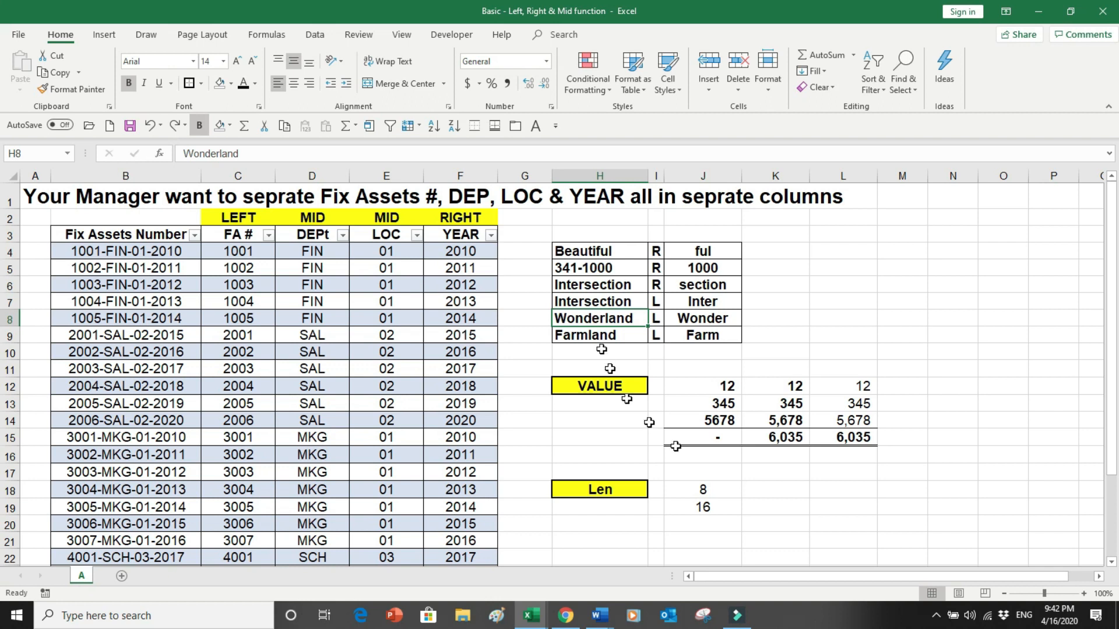
{"action": "left_click", "coordinate": [691, 490]}
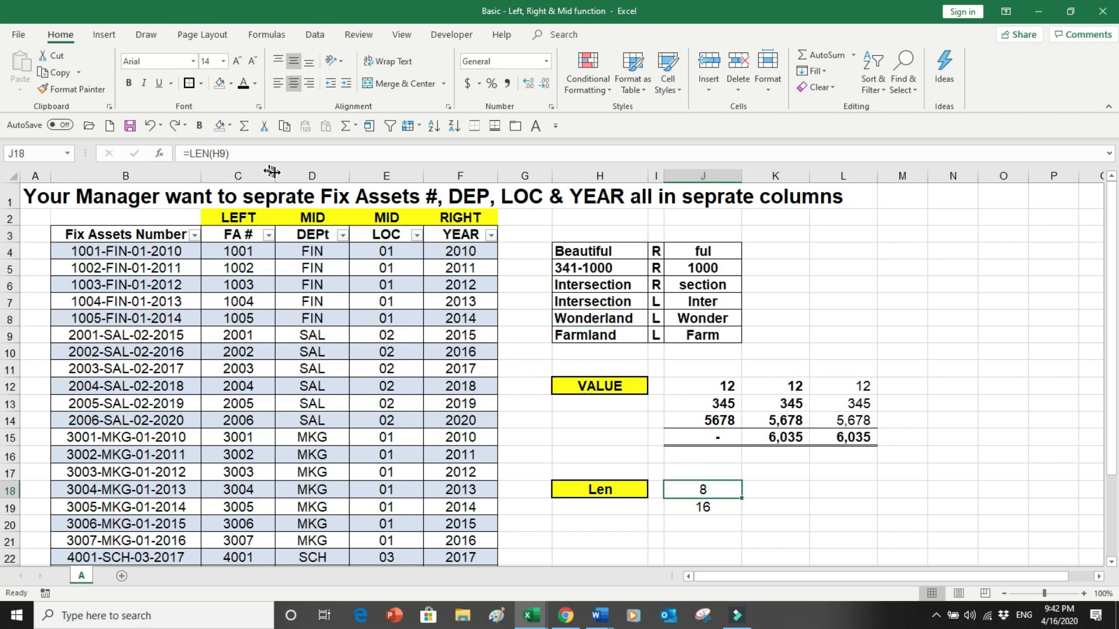
- Replace the formula in J18 with a LEN formula counting the characters of the Wonderland text in H8
{"action": "key", "text": "BackSpace"}
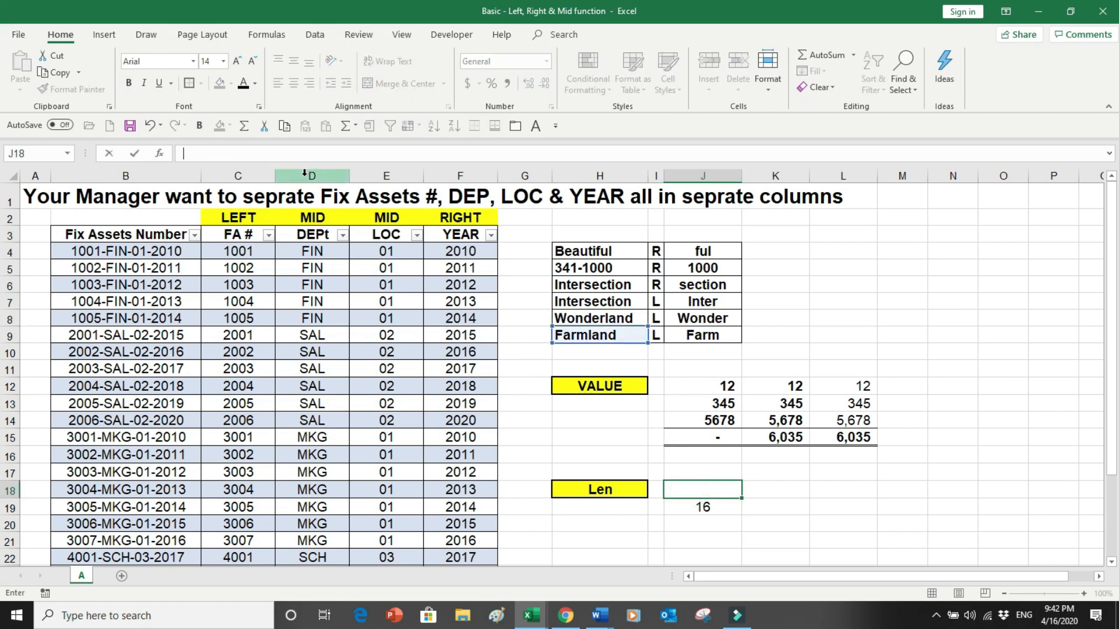
{"action": "type", "text": "=len"}
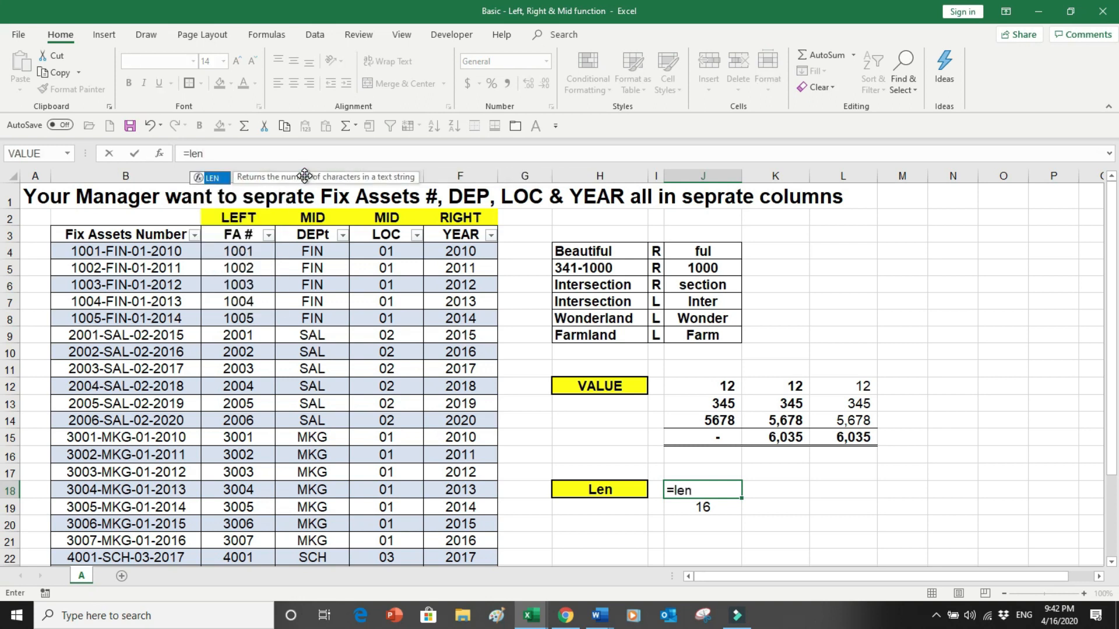
{"action": "type", "text": "("}
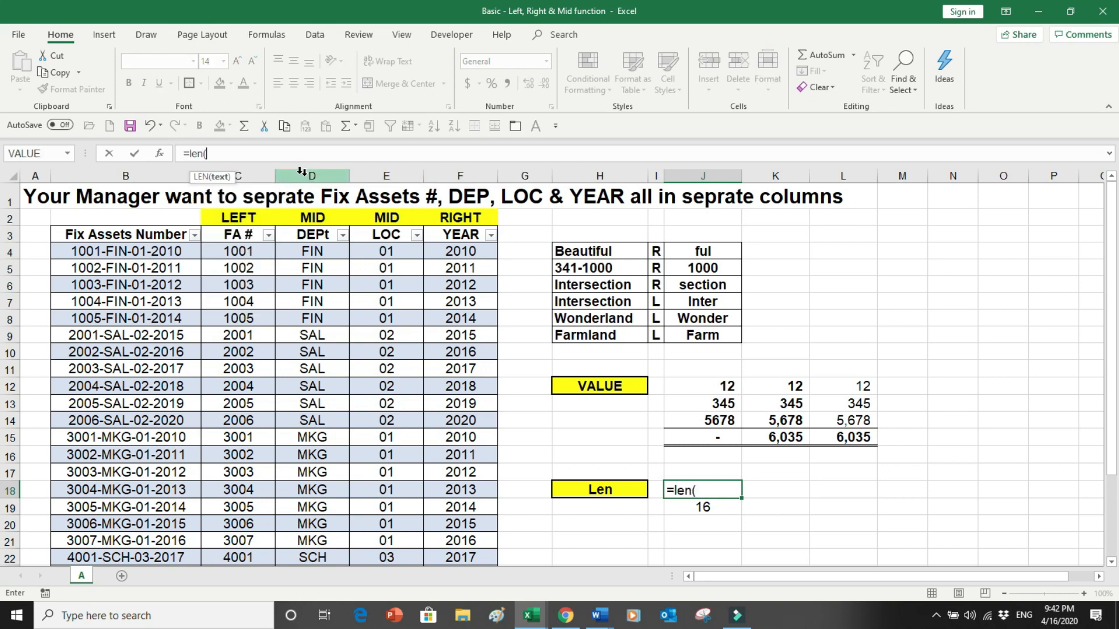
{"action": "left_click", "coordinate": [624, 318]}
{"action": "type", "text": ")"}
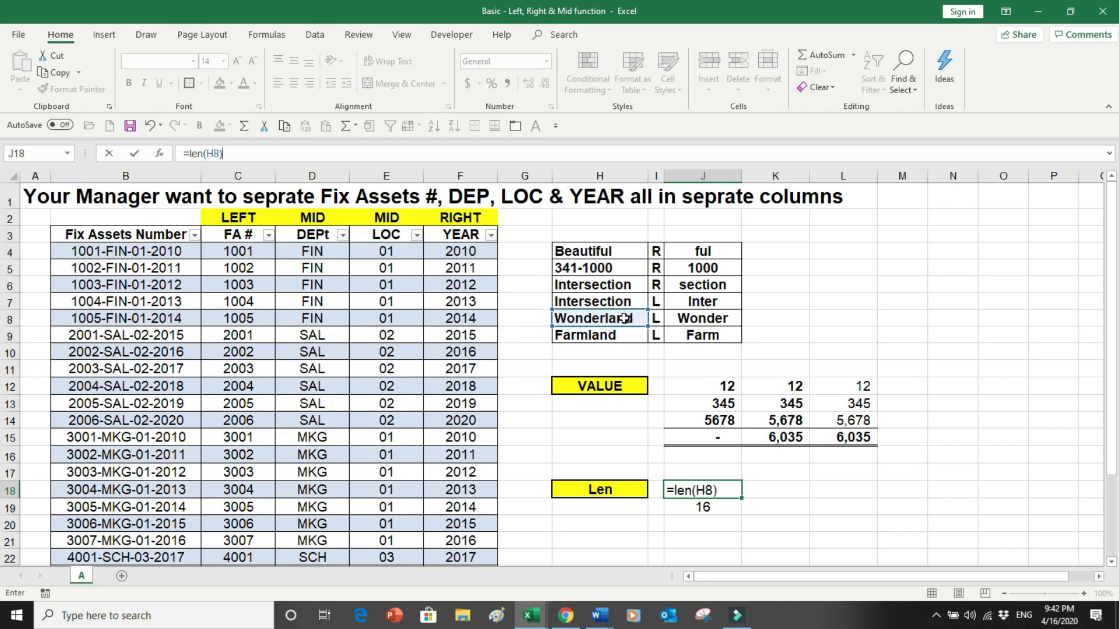
{"action": "key", "text": "Return"}
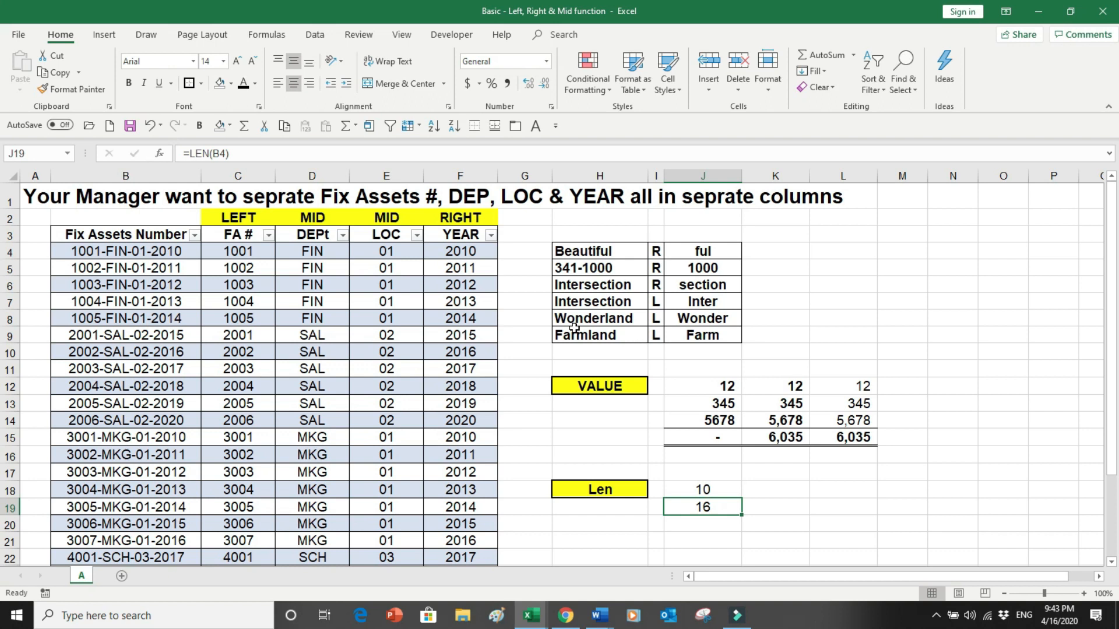
- Enter a LEN formula in J19 counting the characters of the fix asset number in B4
{"action": "type", "text": "=l"}
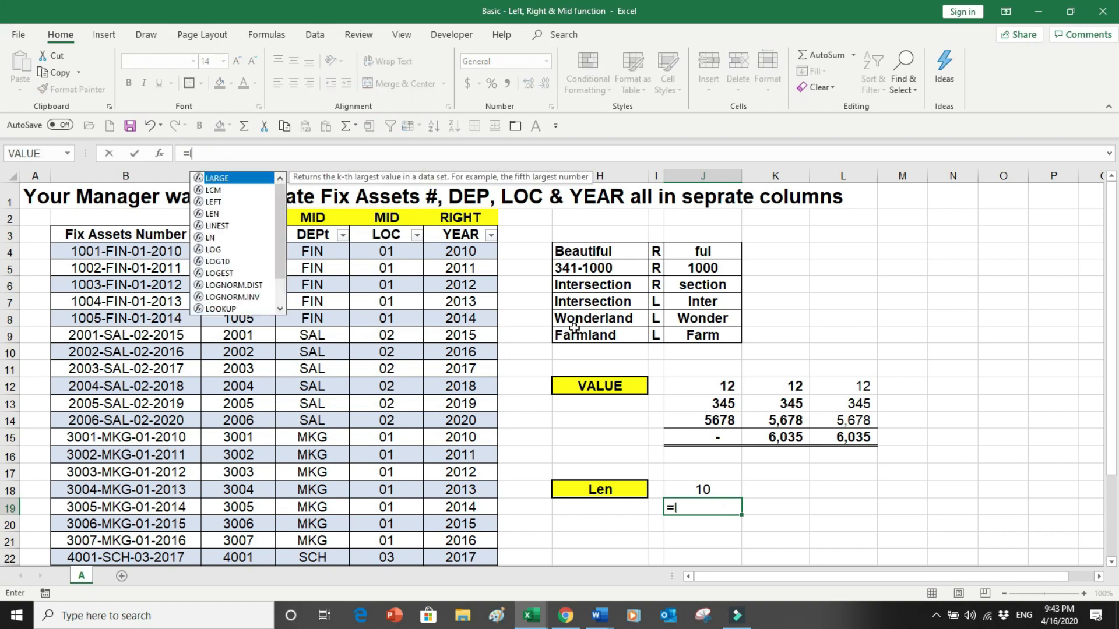
{"action": "type", "text": "en("}
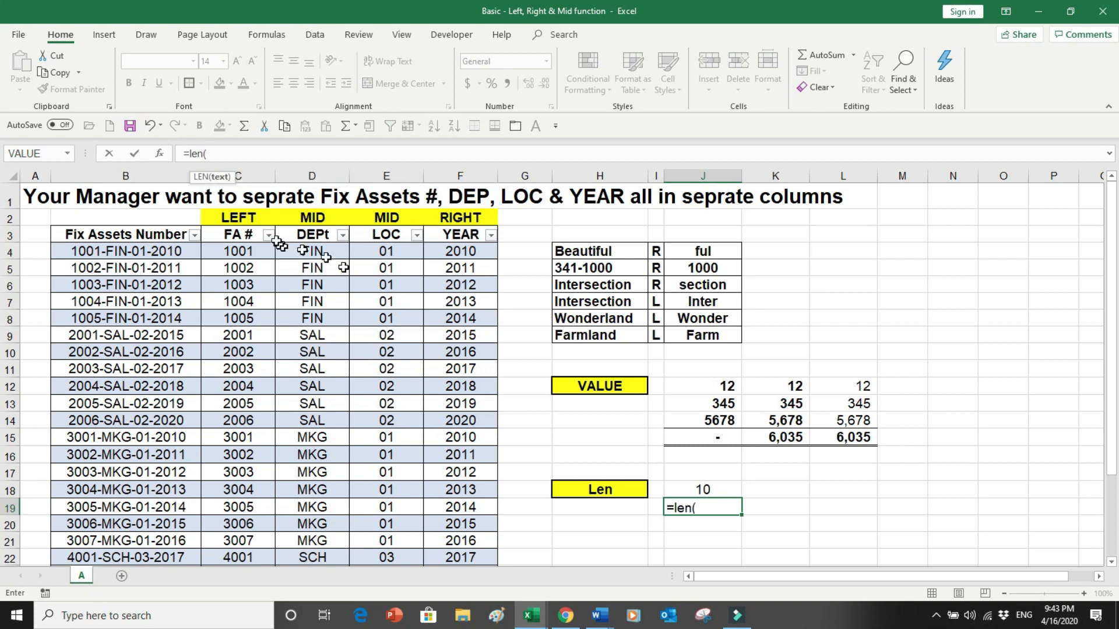
{"action": "left_click", "coordinate": [154, 254]}
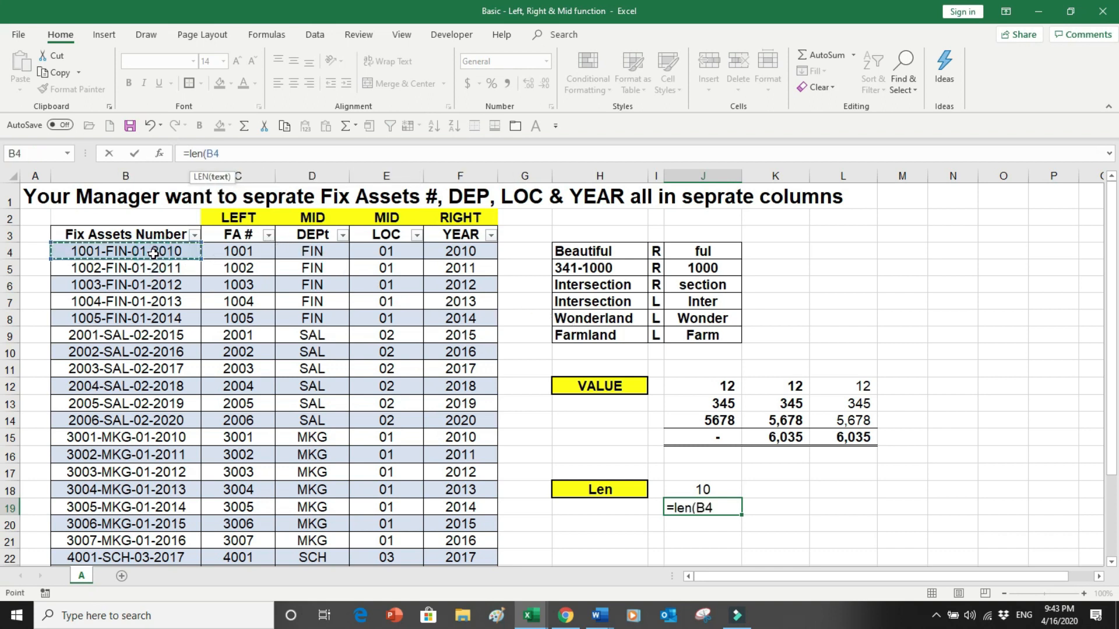
{"action": "type", "text": ")"}
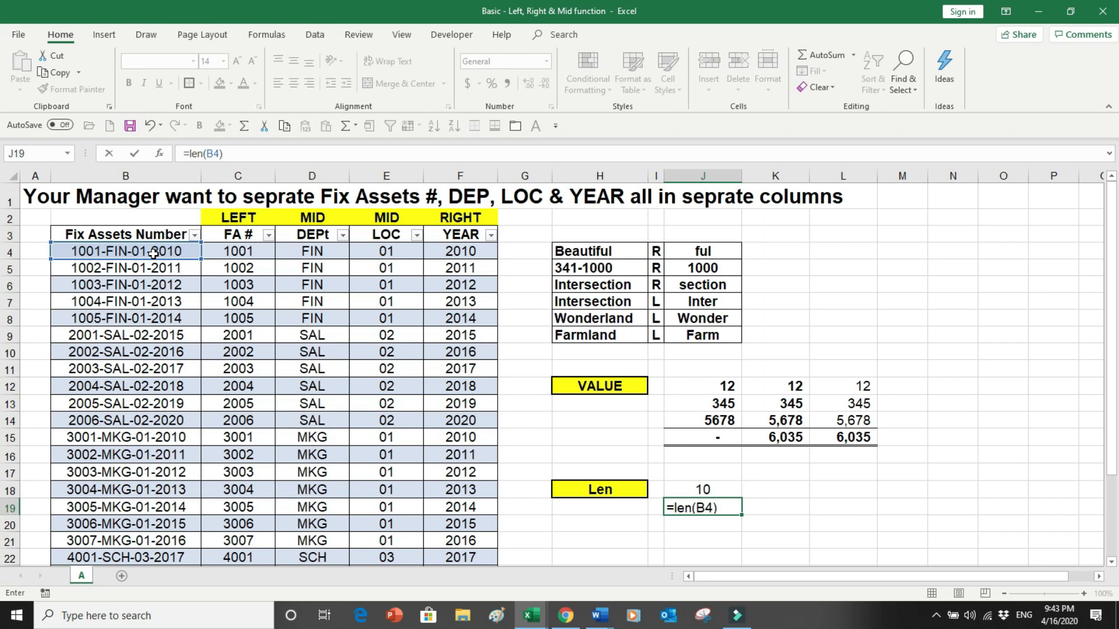
{"action": "key", "text": "Return"}
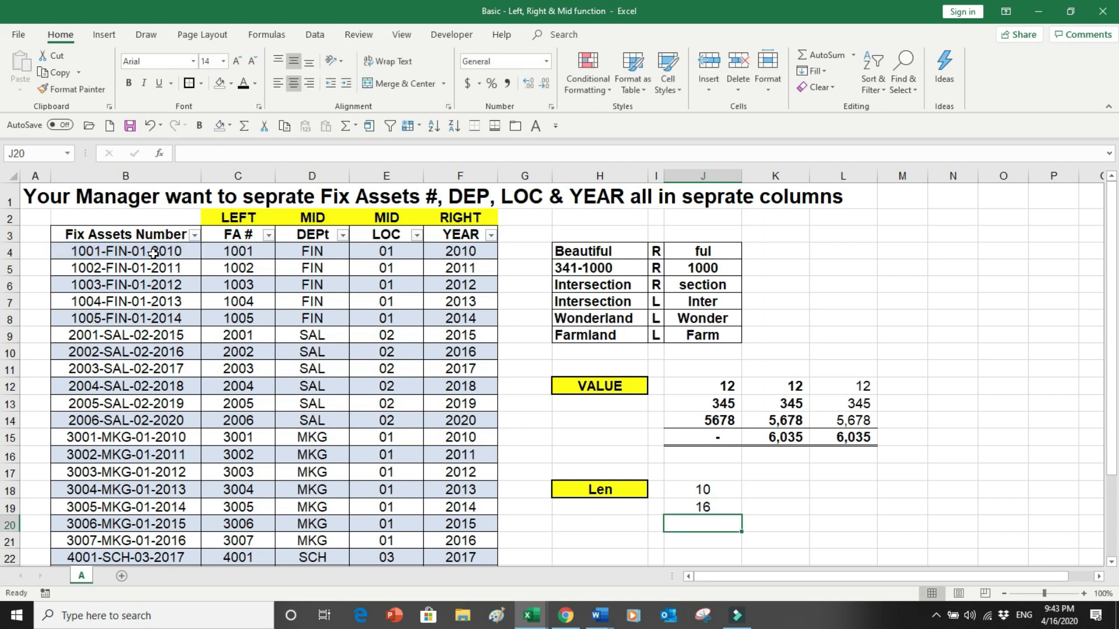